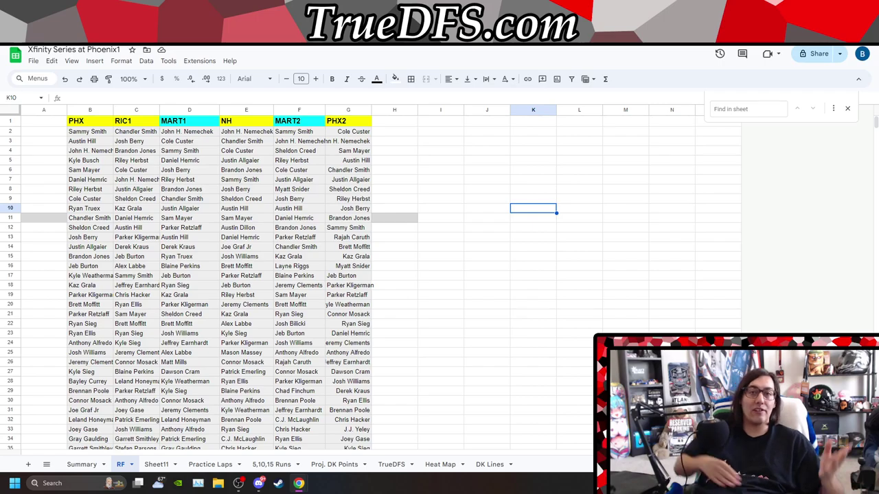
# - Search the race results sheet for the drivers matching "john" and "chan" to compare their finishes across the races
pyautogui.click(734, 109)
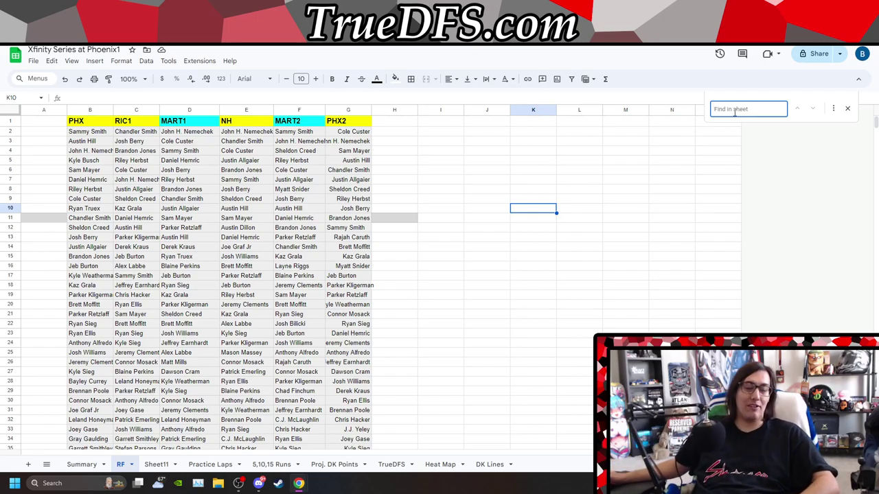
pyautogui.write('john')
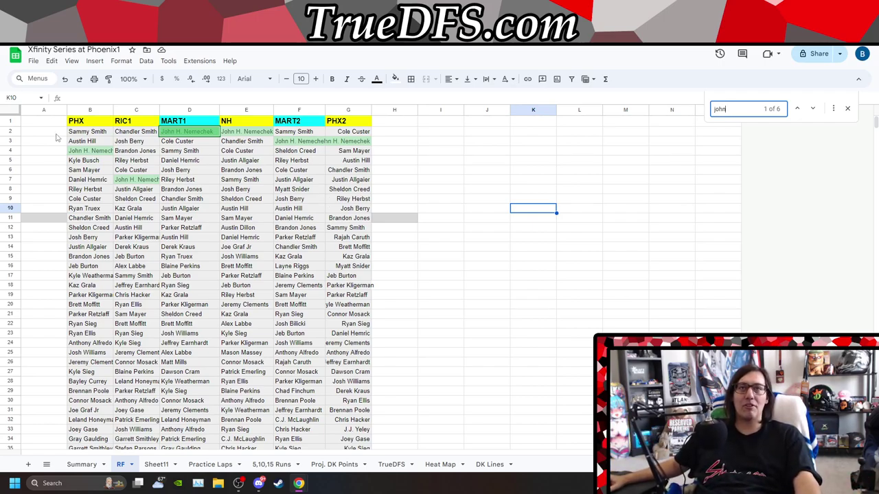
pyautogui.doubleClick(726, 109)
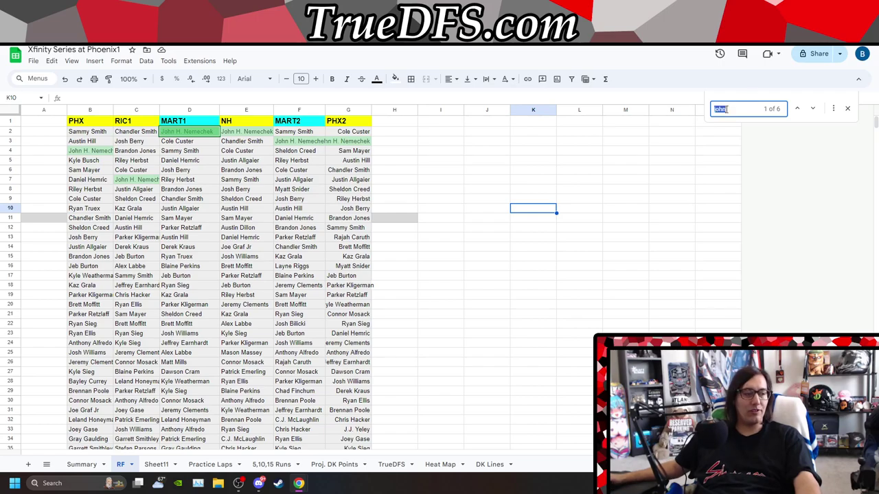
pyautogui.write('char')
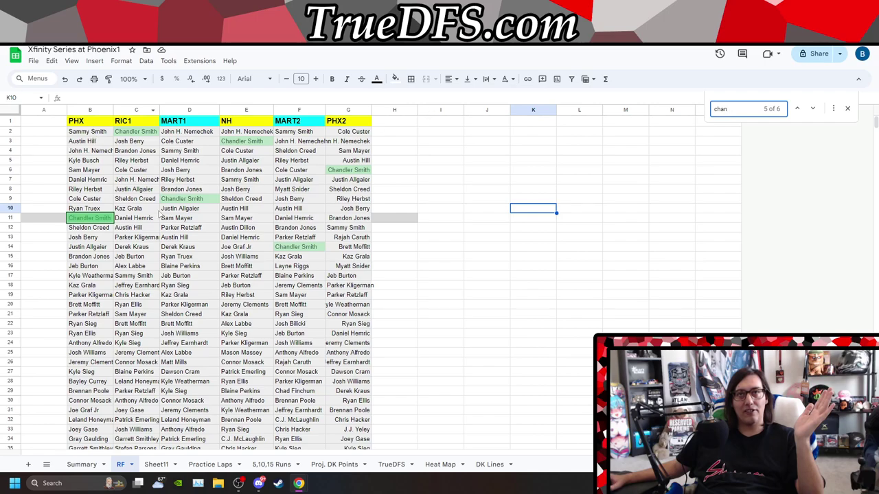
# - Search the race results sheet for the drivers matching "cust" and "just"
pyautogui.doubleClick(741, 108)
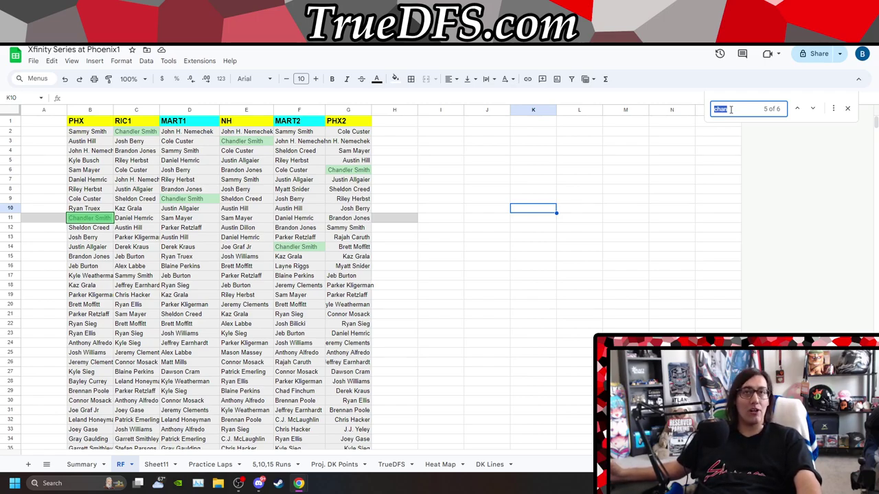
pyautogui.write('cust')
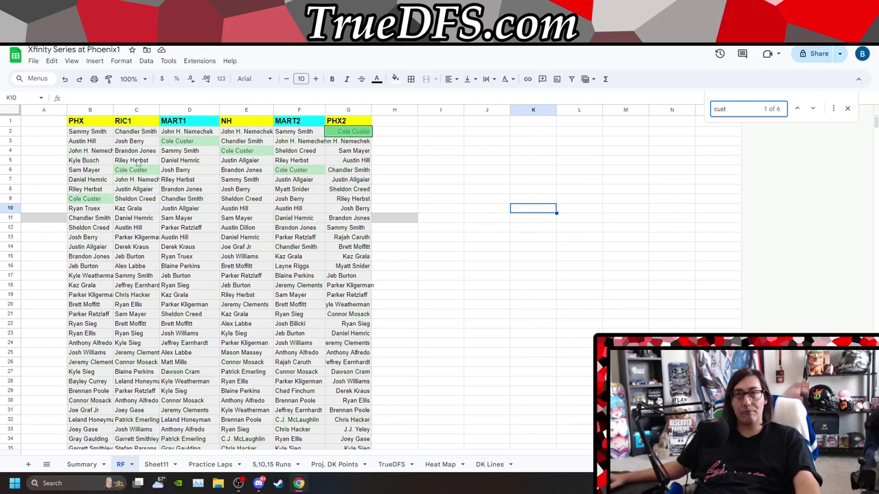
pyautogui.click(736, 112)
pyautogui.write('just')
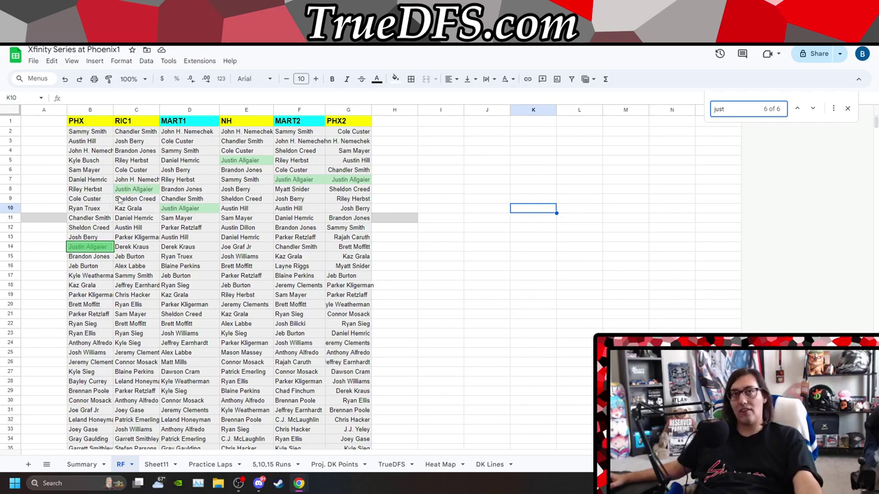
# - Search the race results sheet for the drivers matching "kyle bu" and "cre"
pyautogui.hotkey('ctrl', 'f')
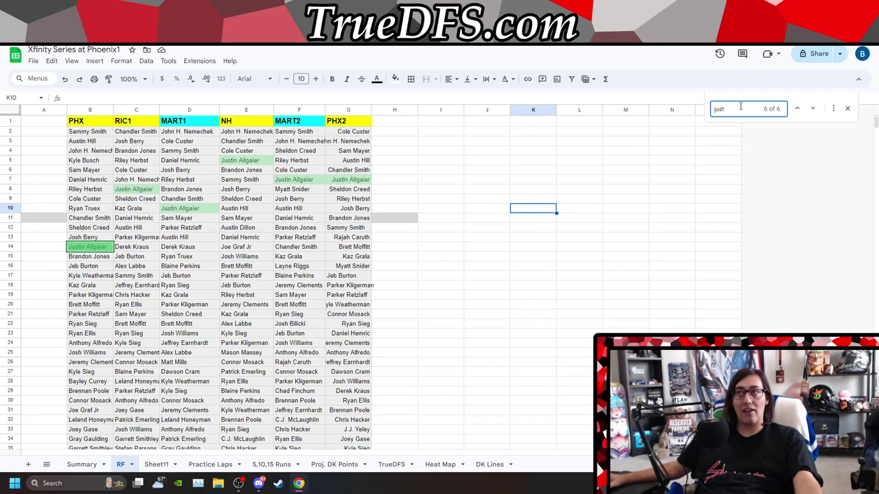
pyautogui.doubleClick(741, 107)
pyautogui.write('kyl')
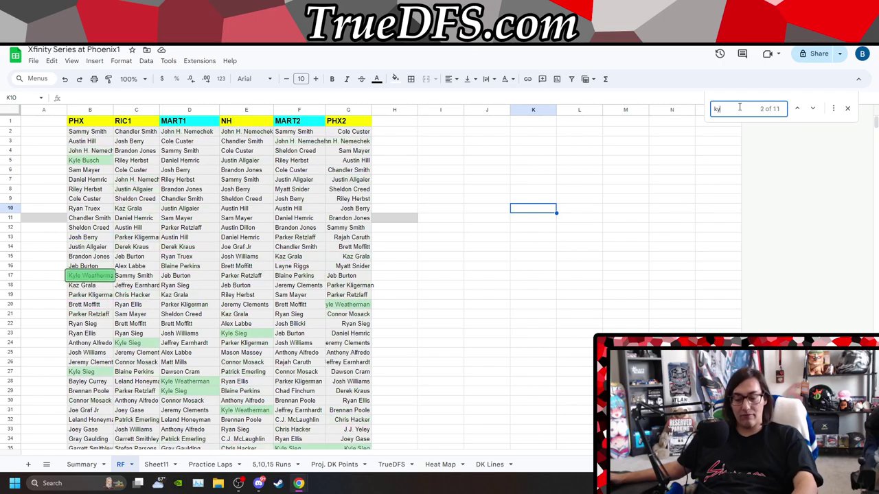
pyautogui.write('e bu')
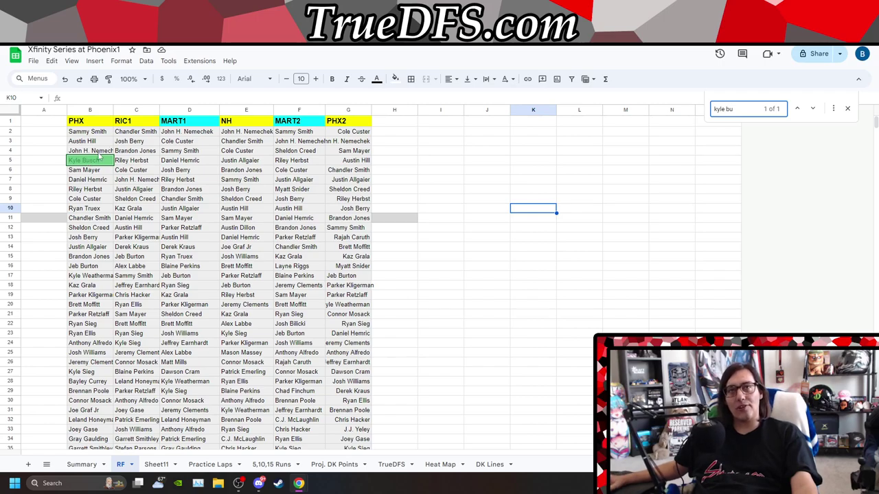
pyautogui.click(756, 110)
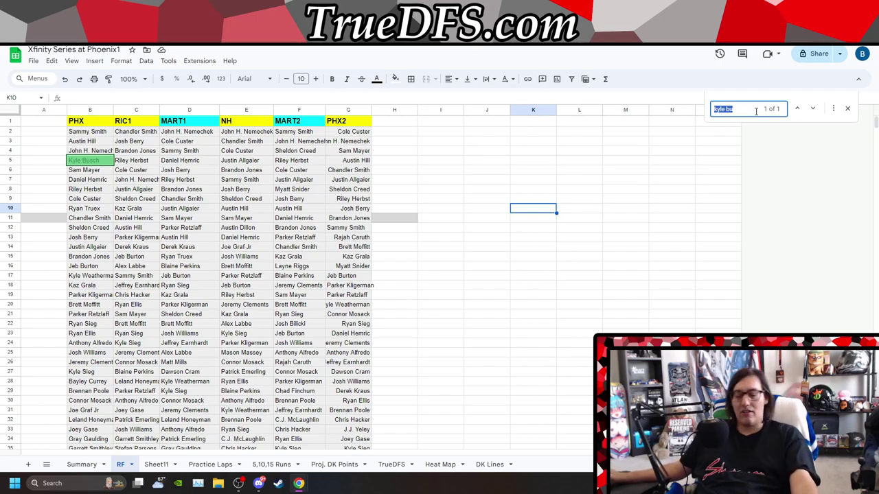
pyautogui.write('cre')
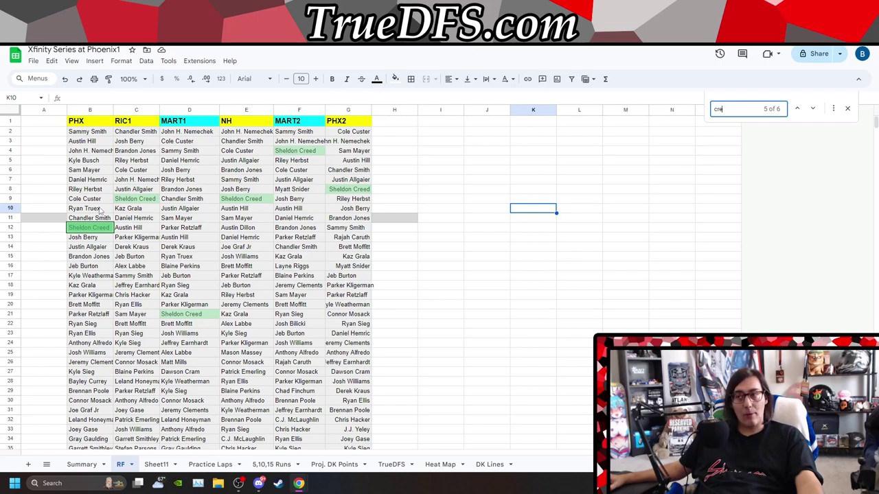
# - Search the race results sheet for the drivers matching "jones" and "samm"
pyautogui.doubleClick(747, 108)
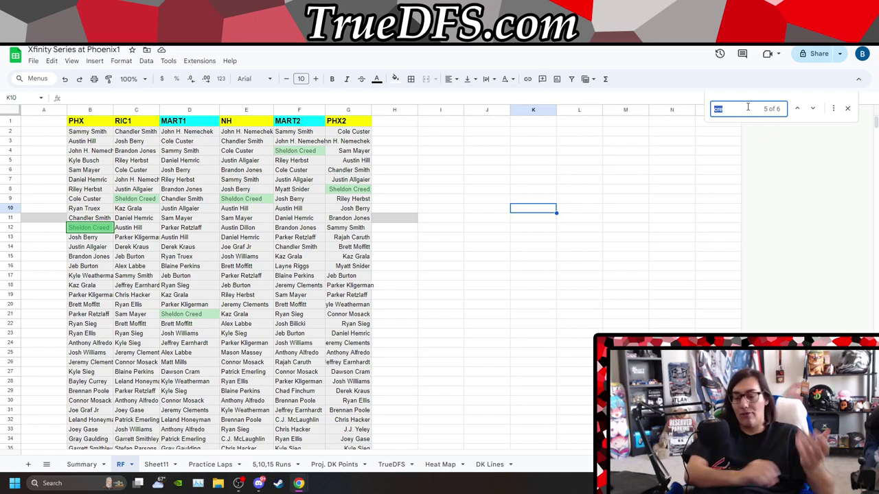
pyautogui.write('jones')
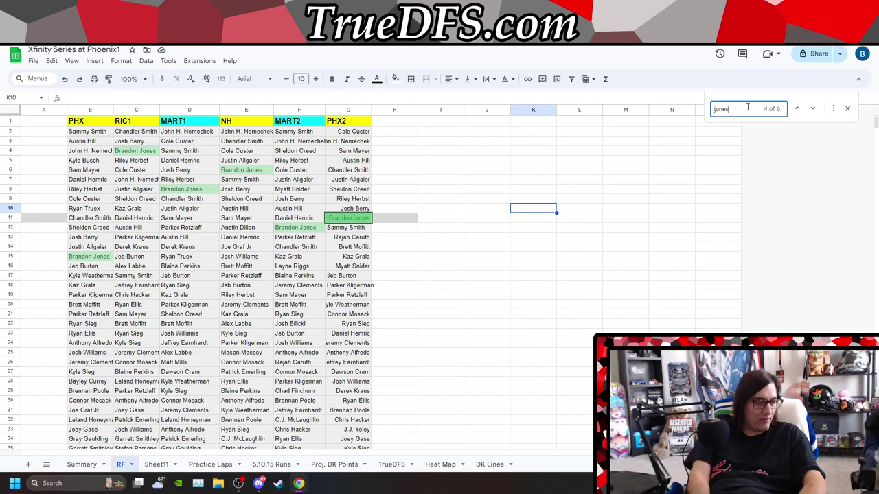
pyautogui.press('BackSpace')
pyautogui.press('BackSpace')
pyautogui.press('BackSpace')
pyautogui.press('BackSpace')
pyautogui.press('BackSpace')
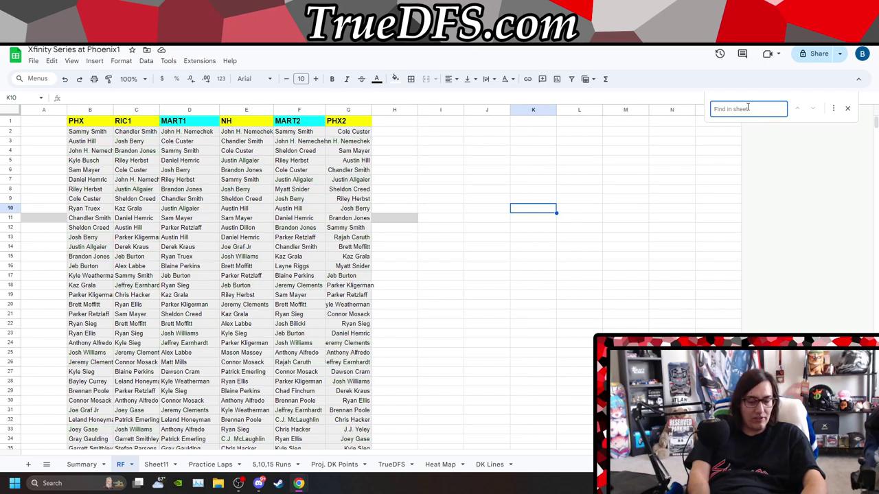
pyautogui.write('samm')
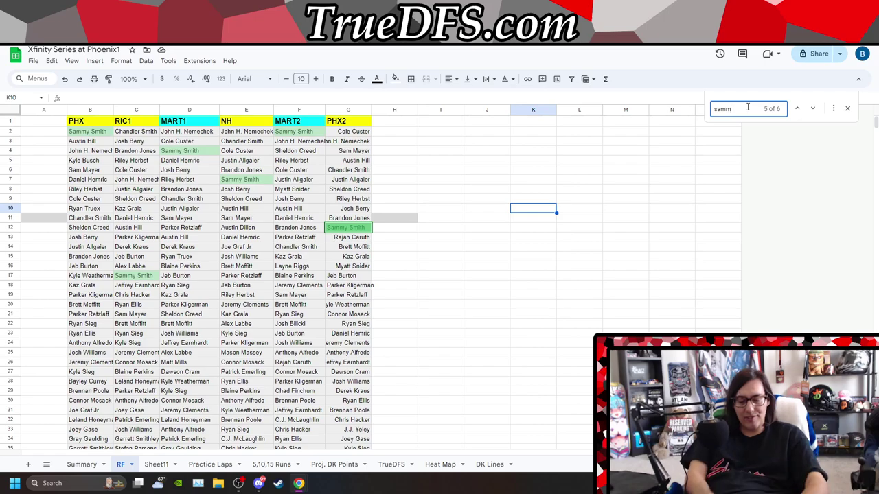
# - Replace the search term with "herb" to find that driver's finishes in the race results
pyautogui.write('i')
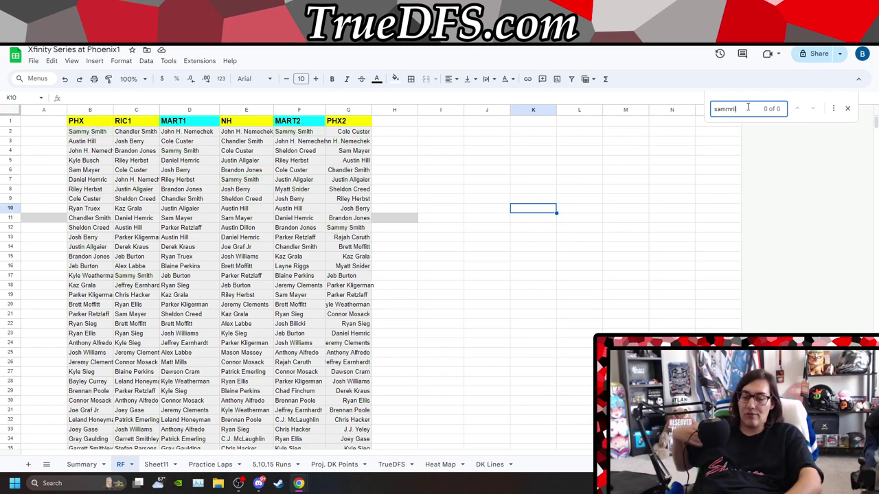
pyautogui.press('BackSpace')
pyautogui.press('BackSpace')
pyautogui.press('BackSpace')
pyautogui.press('BackSpace')
pyautogui.press('BackSpace')
pyautogui.write('h')
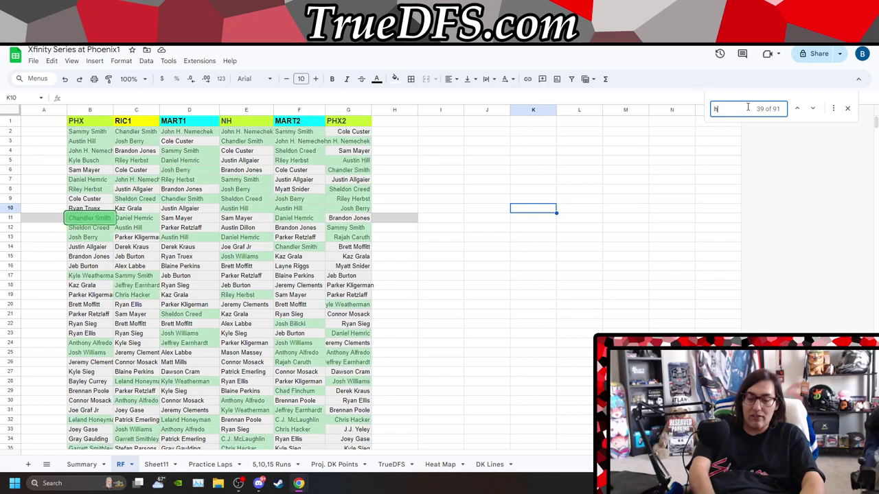
pyautogui.write('er')
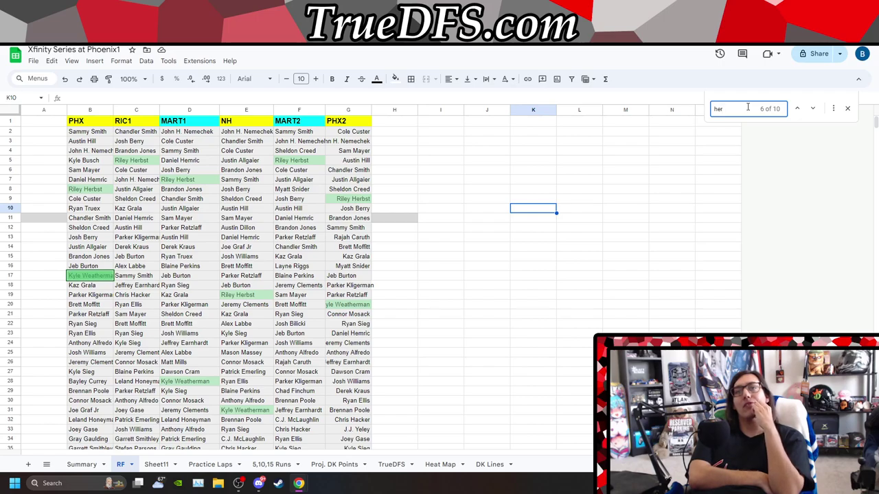
pyautogui.write('b')
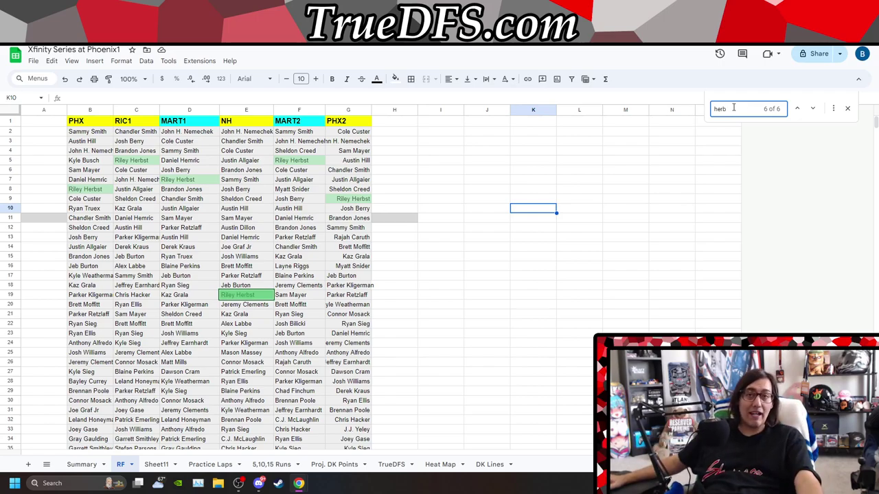
# - Check the lower finishing positions and search the race results for "po"
pyautogui.scroll(-5, 488, 251)
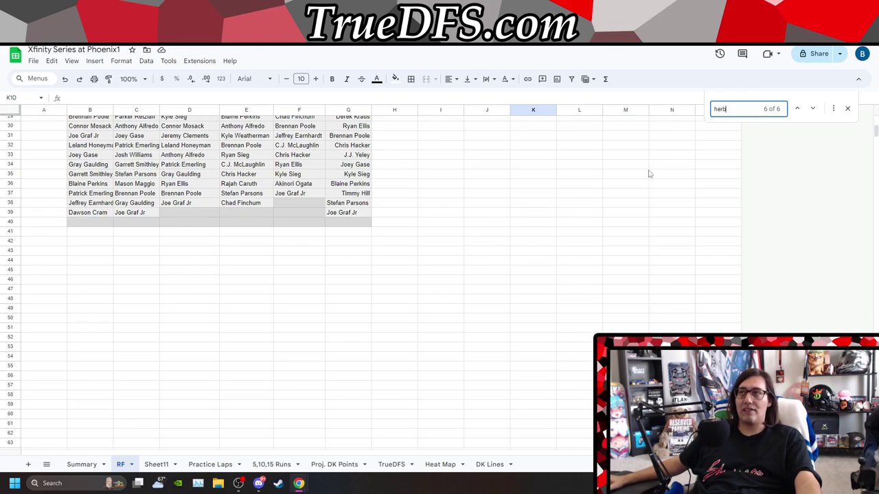
pyautogui.doubleClick(724, 110)
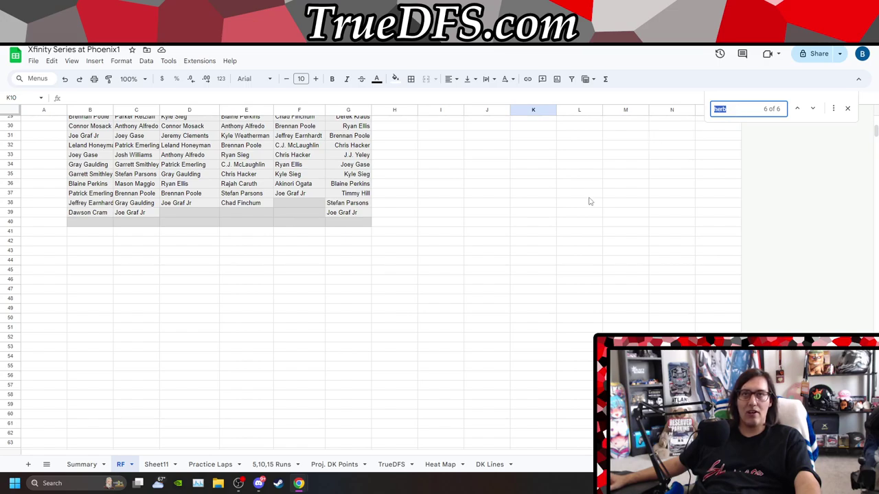
pyautogui.scroll(3, 470, 229)
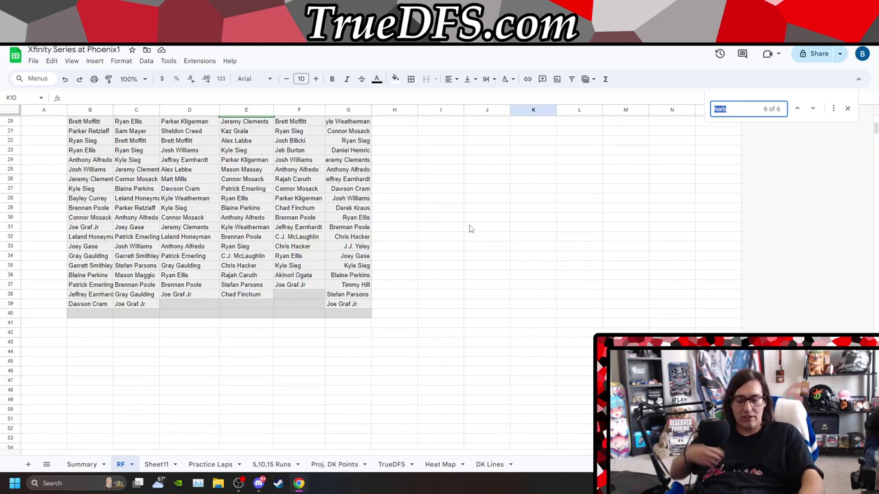
pyautogui.write('pol')
pyautogui.scroll(3, 469, 229)
pyautogui.press('BackSpace')
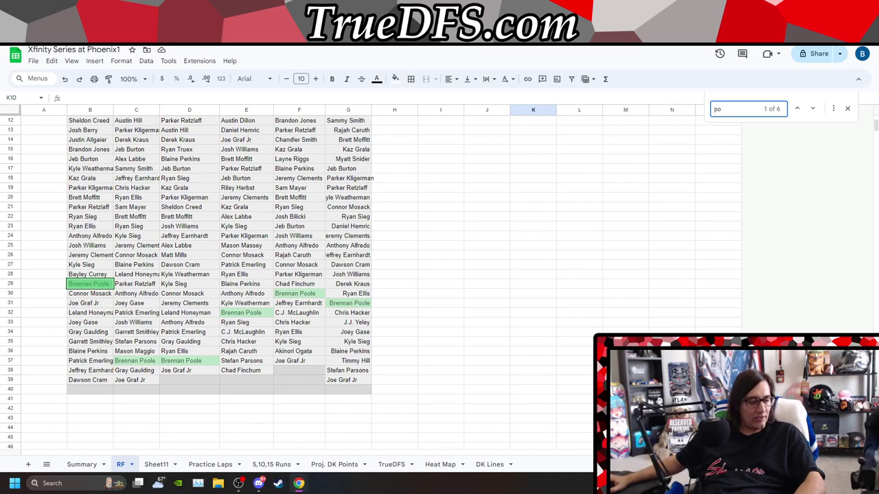
# - Search the race results for the driver matching "pars"
pyautogui.hotkey('alt', 'Tab')
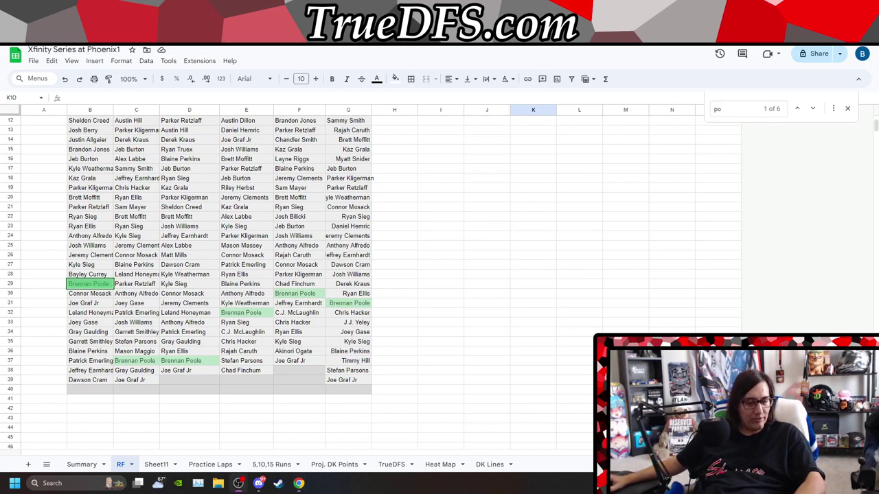
pyautogui.click(734, 112)
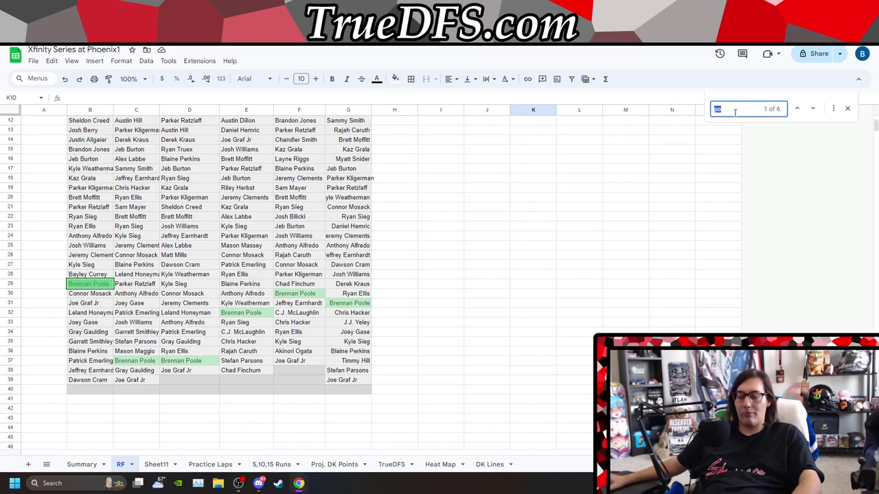
pyautogui.write('pars')
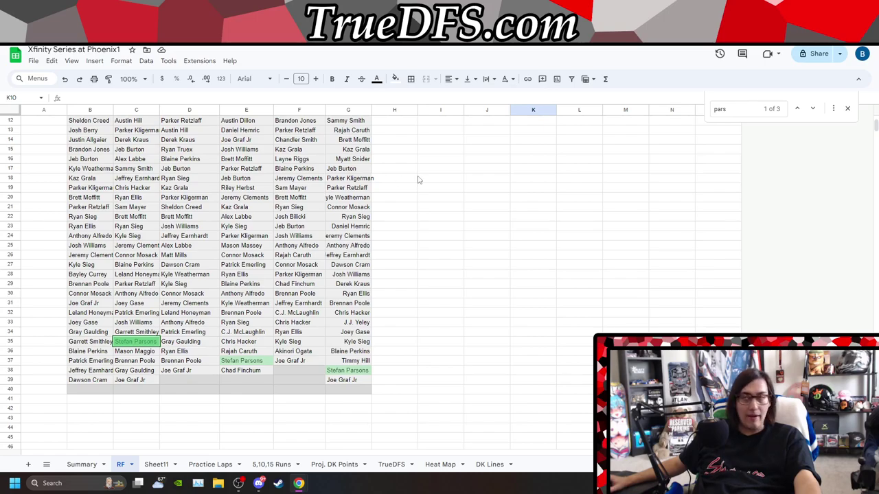
pyautogui.click(741, 110)
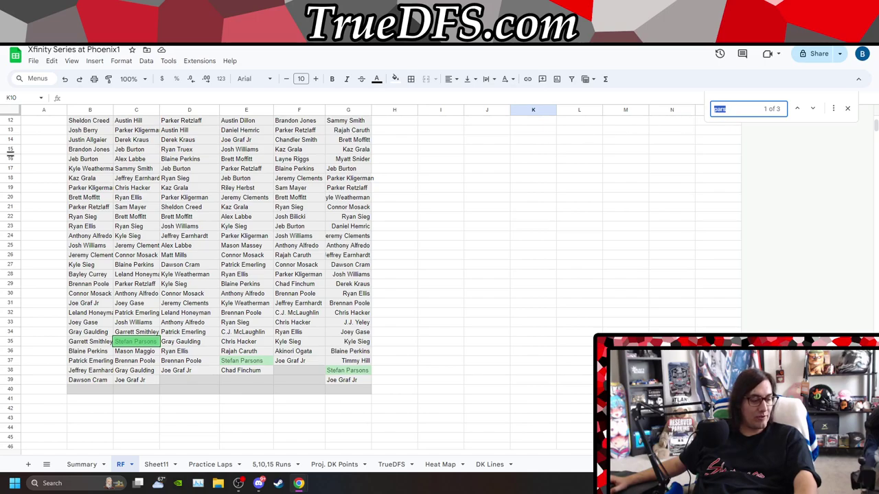
# - Add a new sheet and upload DKSalaries (83).csv for import into the spreadsheet
pyautogui.click(29, 466)
pyautogui.click(33, 61)
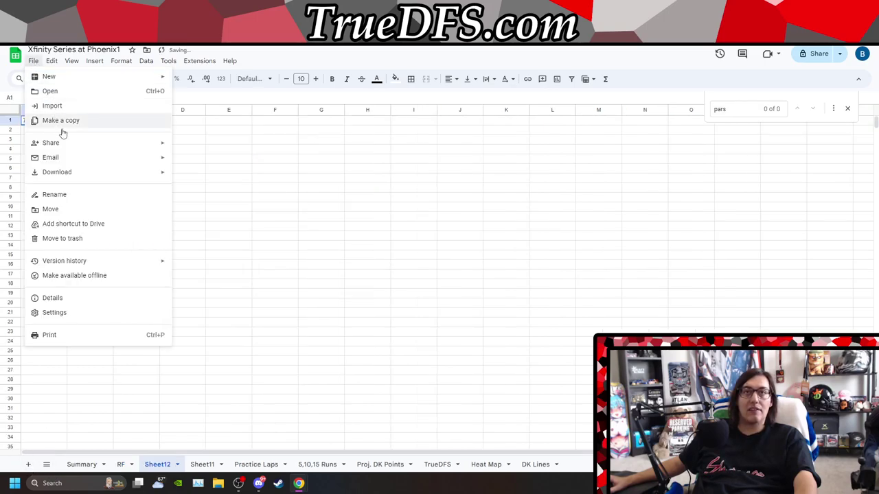
pyautogui.click(62, 105)
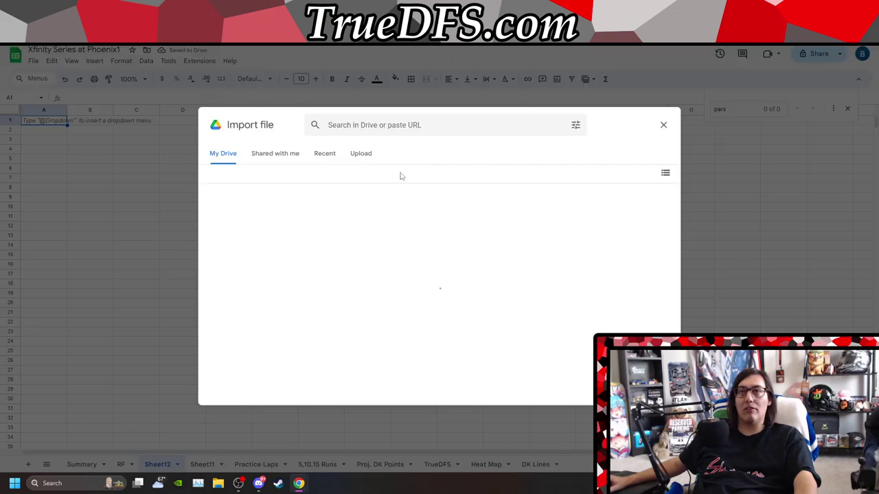
pyautogui.click(361, 153)
pyautogui.click(435, 317)
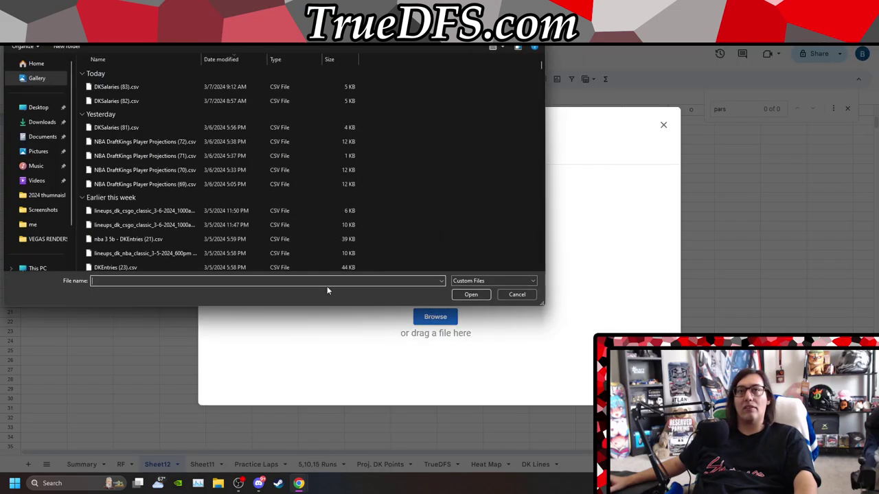
pyautogui.click(136, 86)
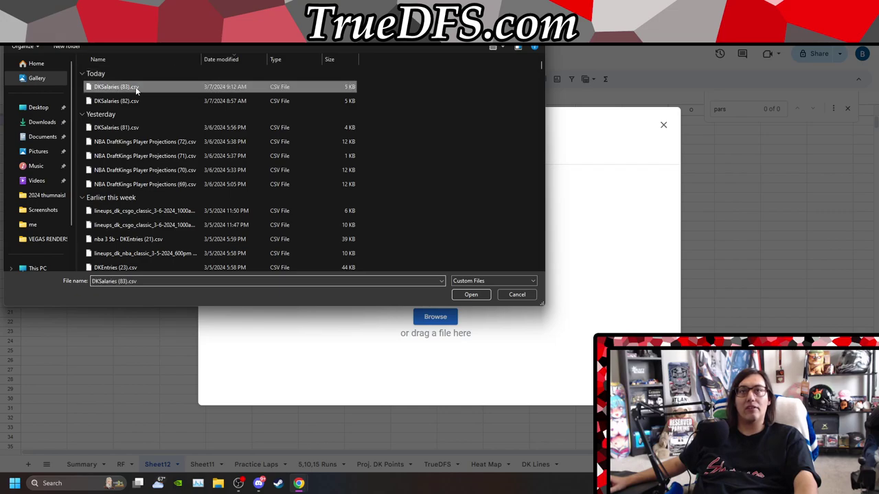
pyautogui.click(471, 294)
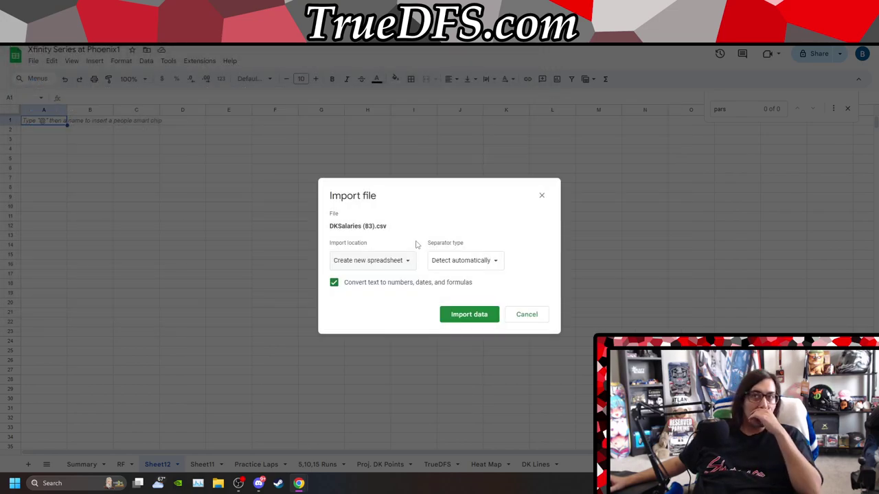
# - Import the salary file with the import location set to Replace current sheet
pyautogui.click(384, 261)
pyautogui.click(374, 304)
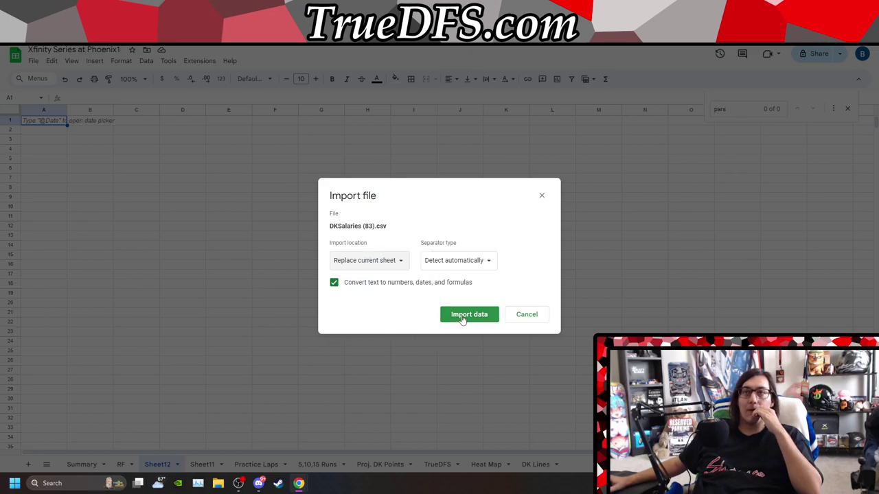
pyautogui.click(464, 317)
# - Copy the Name and Salary columns from the imported salary sheet
pyautogui.click(138, 111)
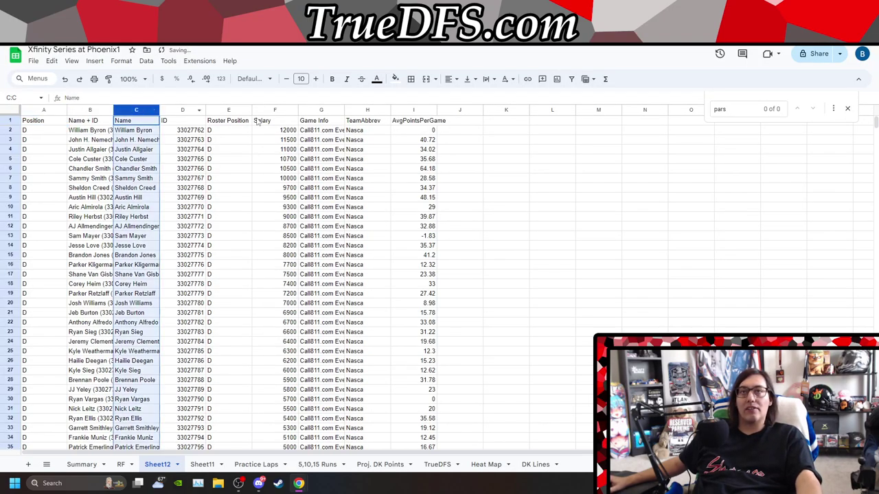
pyautogui.keyDown('ctrl'); pyautogui.click(274, 111); pyautogui.keyUp('ctrl')
pyautogui.rightClick(273, 112)
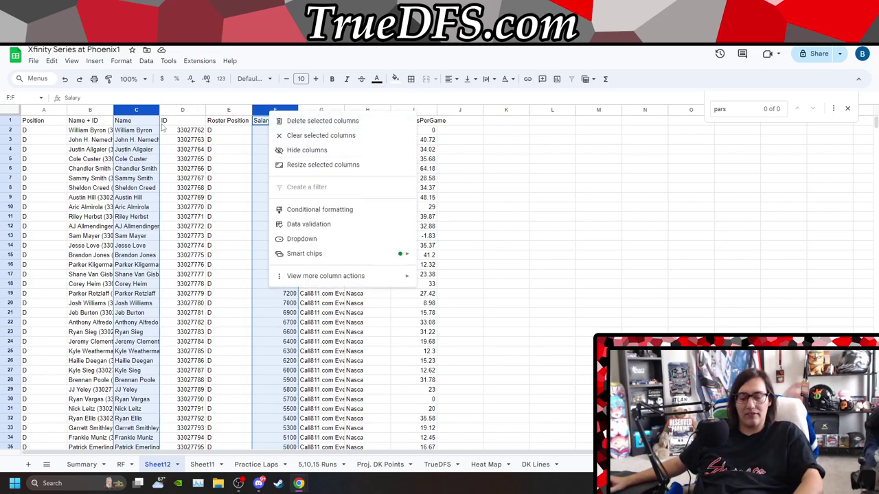
pyautogui.hotkey('ctrl', 'c')
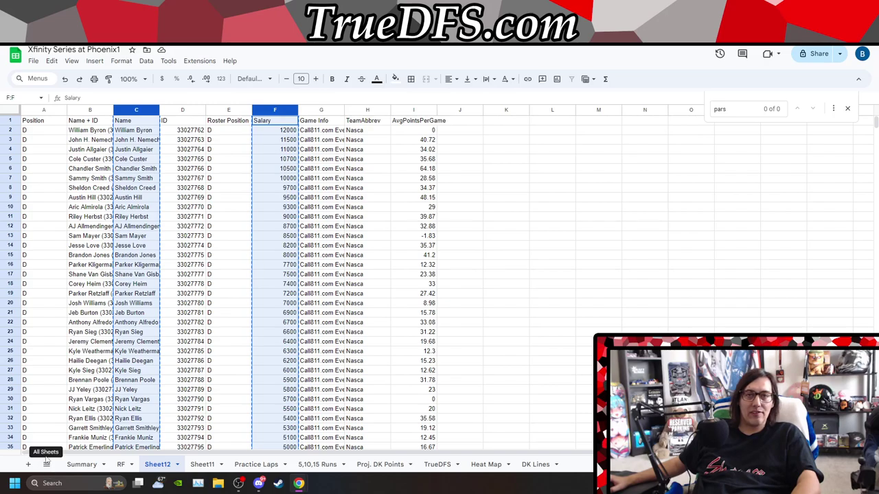
# - Paste special the copied names and salaries into the RF sheet starting at cell J1, and close the search
pyautogui.click(46, 466)
pyautogui.click(63, 329)
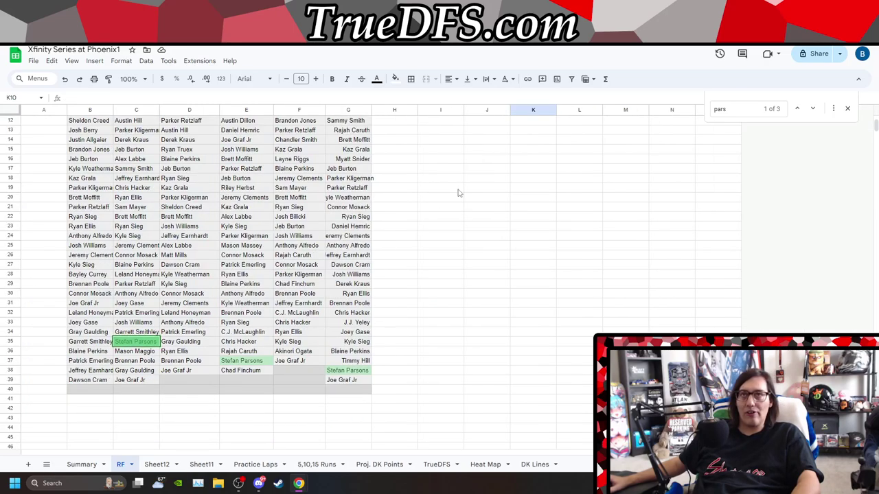
pyautogui.rightClick(499, 122)
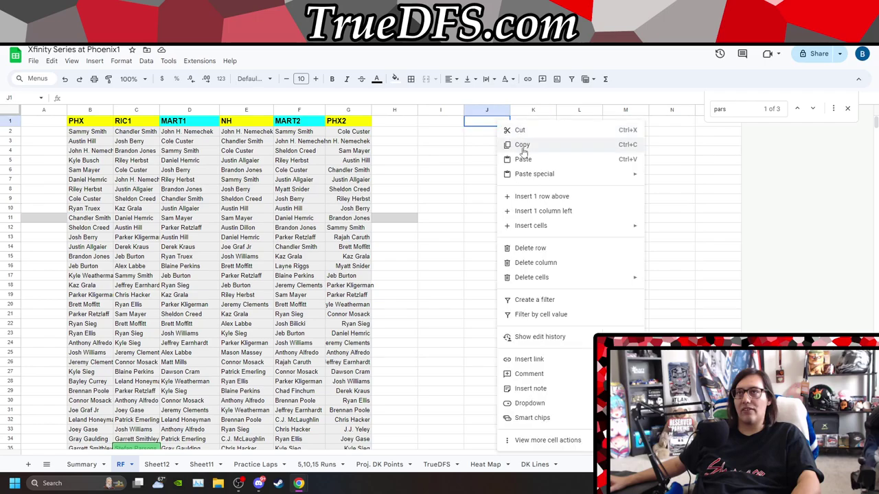
pyautogui.moveTo(635, 176)
pyautogui.click(673, 178)
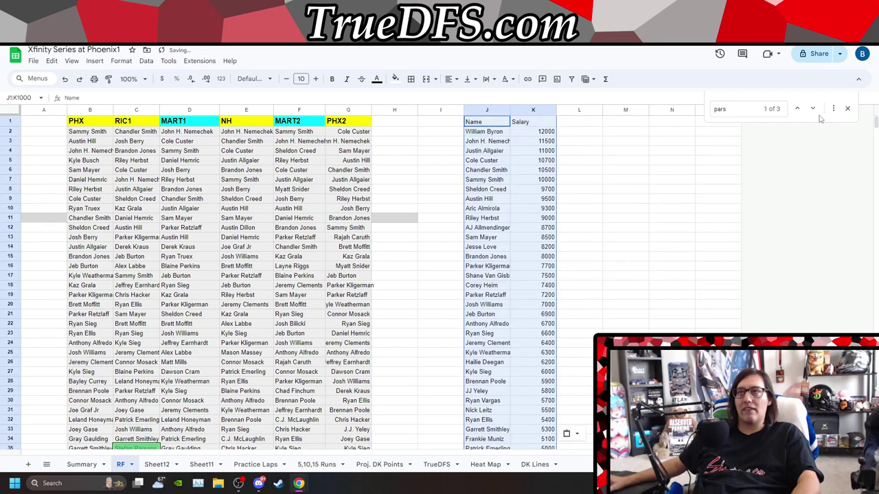
pyautogui.click(847, 108)
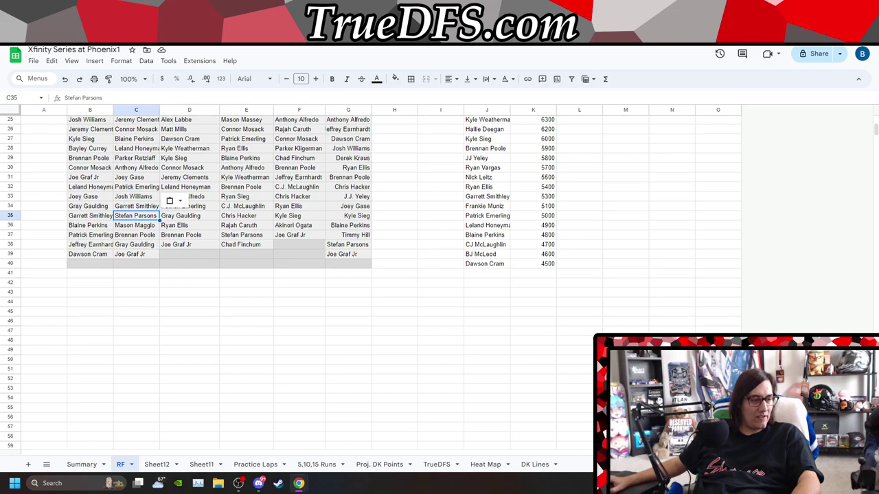
# - Check the cheapest drivers in the salary list and highlight the top salaries in K3 and K5:K6
pyautogui.click(503, 256)
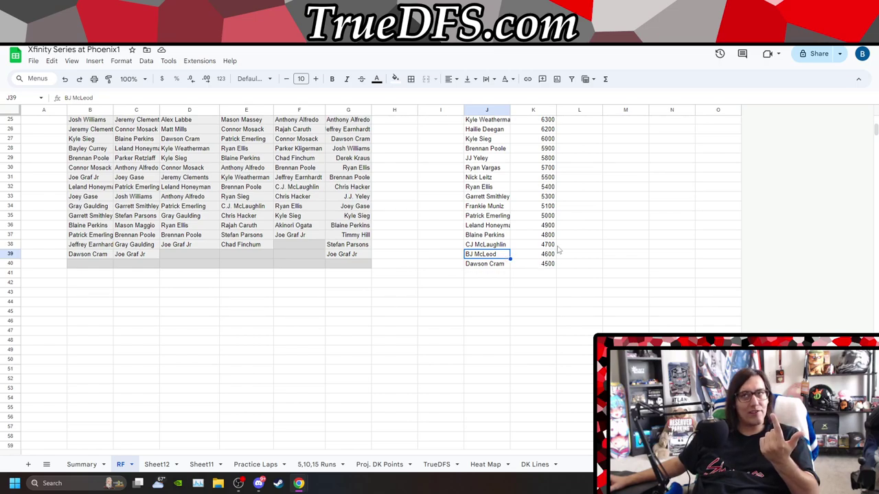
pyautogui.scroll(5, 558, 250)
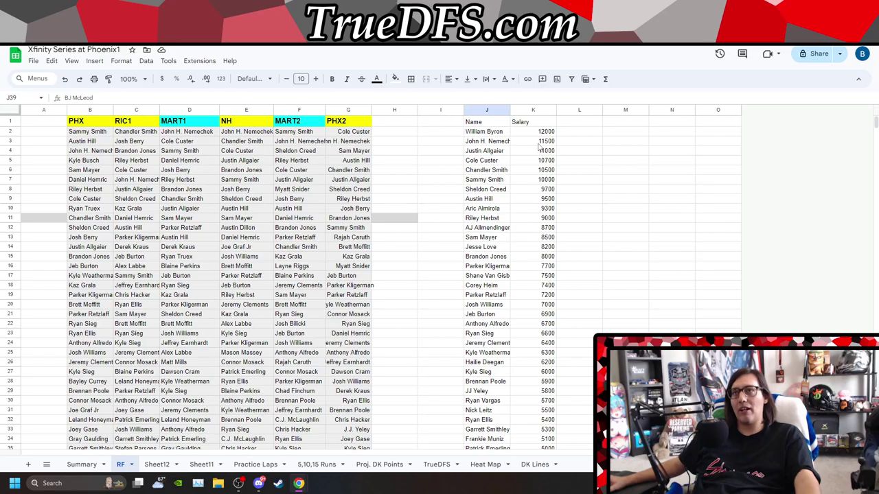
pyautogui.moveTo(540, 142); pyautogui.dragTo(526, 171)
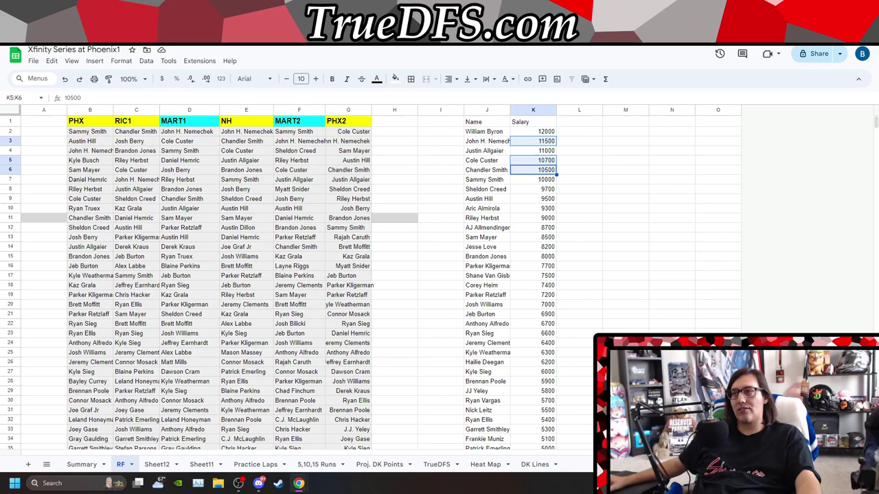
# - Highlight the lowest salaries in K31:K40 and compare them with the rest of the salary list
pyautogui.scroll(-5, 639, 287)
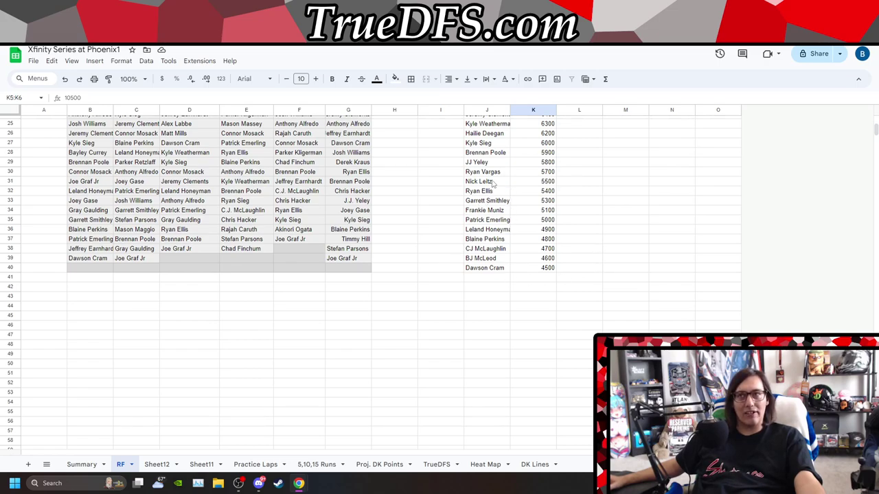
pyautogui.moveTo(542, 181); pyautogui.dragTo(550, 269)
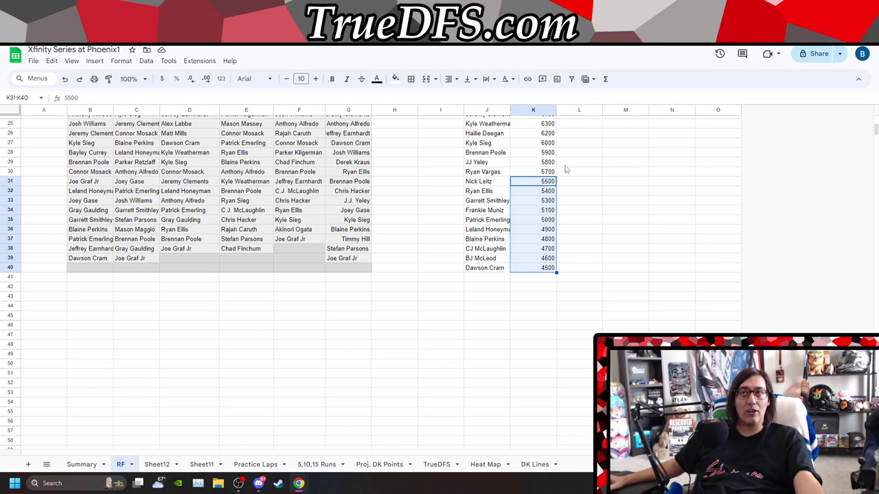
pyautogui.scroll(5, 567, 232)
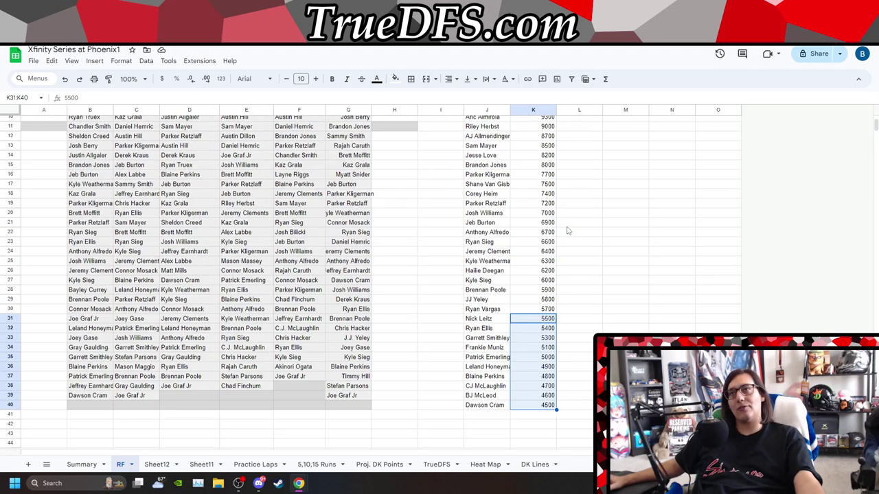
pyautogui.scroll(3, 567, 231)
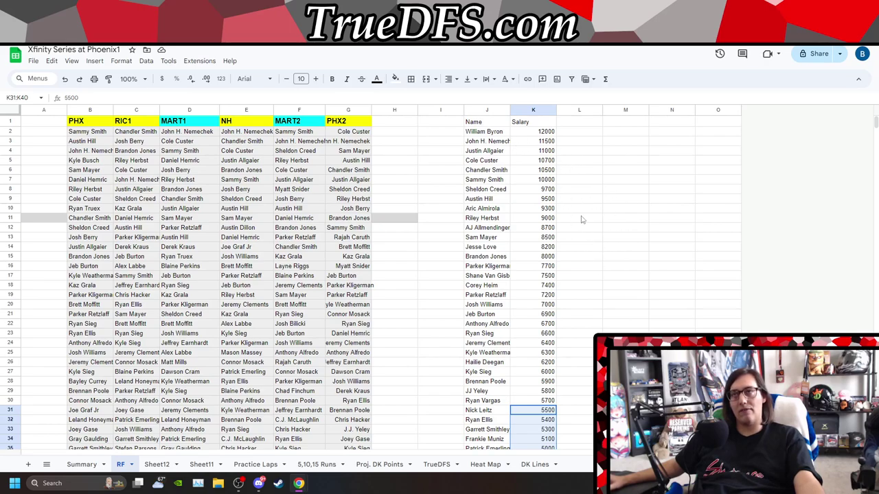
pyautogui.scroll(-6, 610, 200)
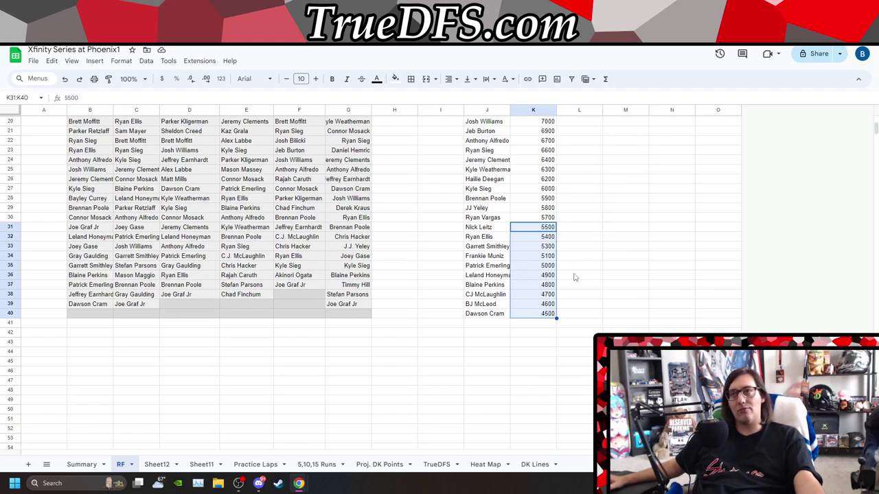
pyautogui.scroll(5, 550, 251)
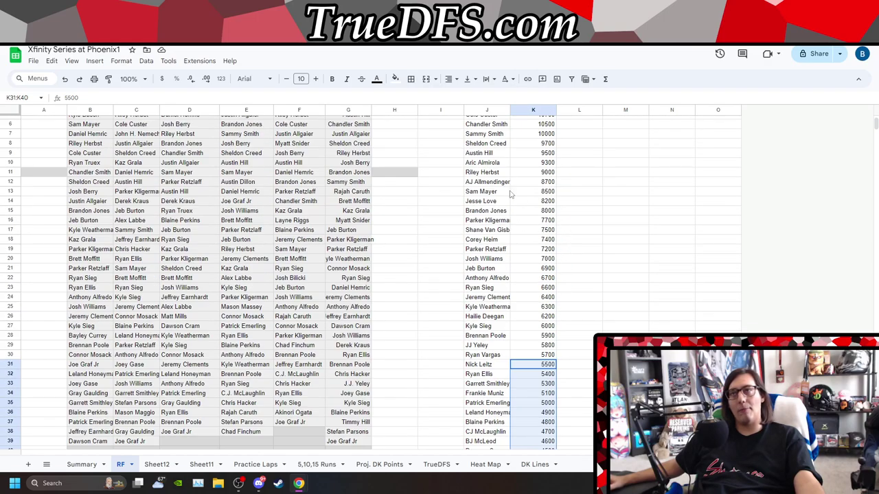
pyautogui.scroll(-6, 570, 283)
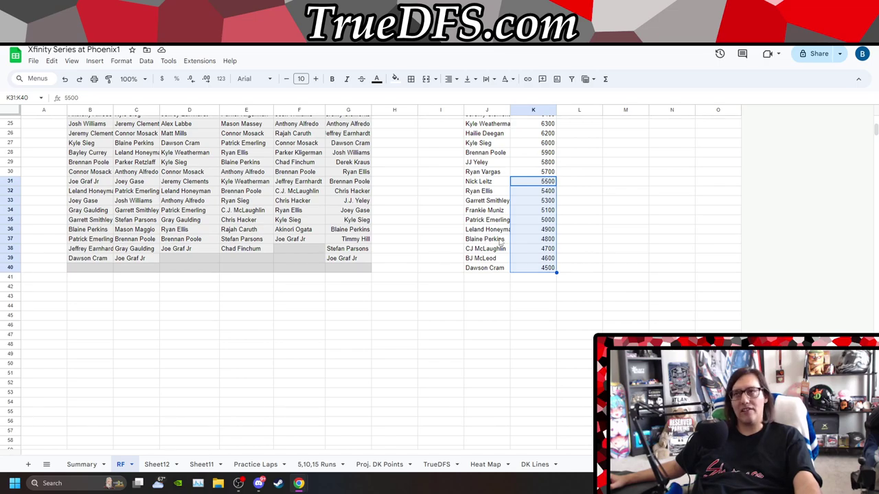
# - Search the RF sheet for "cj" and, in its place, "mc" to find a low-salary driver's past finishes
pyautogui.click(625, 168)
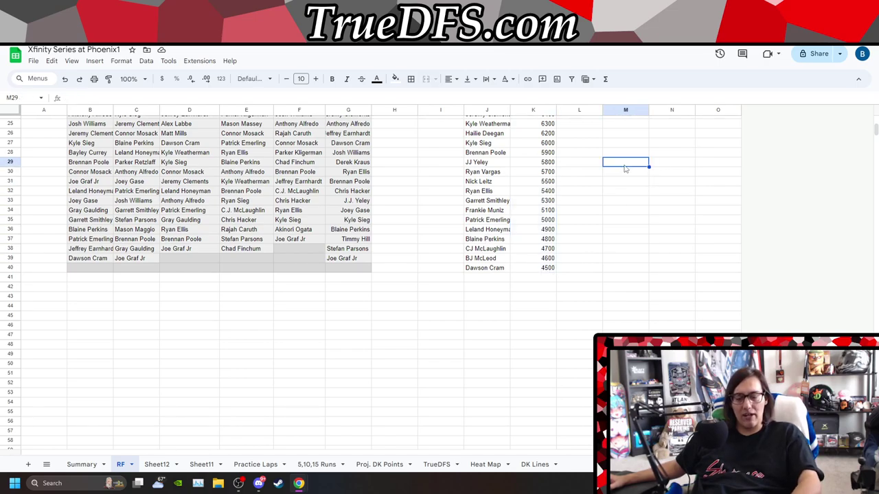
pyautogui.hotkey('ctrl', 'f')
pyautogui.write('cj')
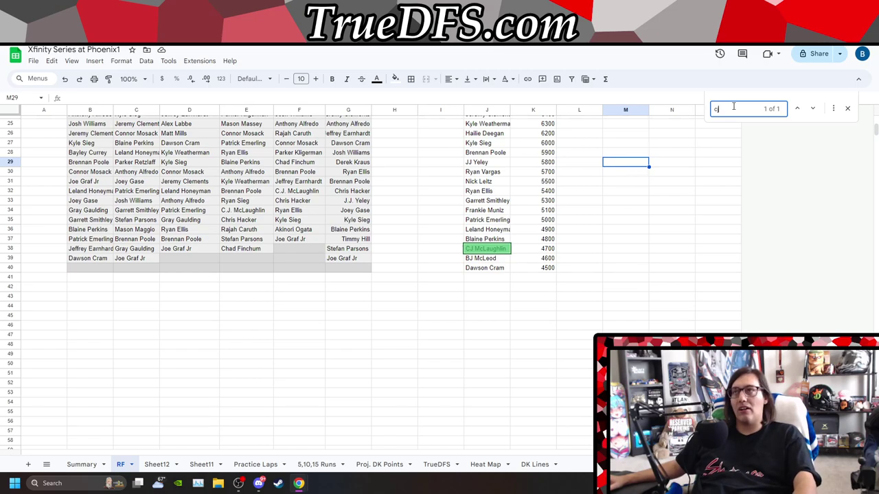
pyautogui.press('BackSpace')
pyautogui.press('BackSpace')
pyautogui.write('mc')
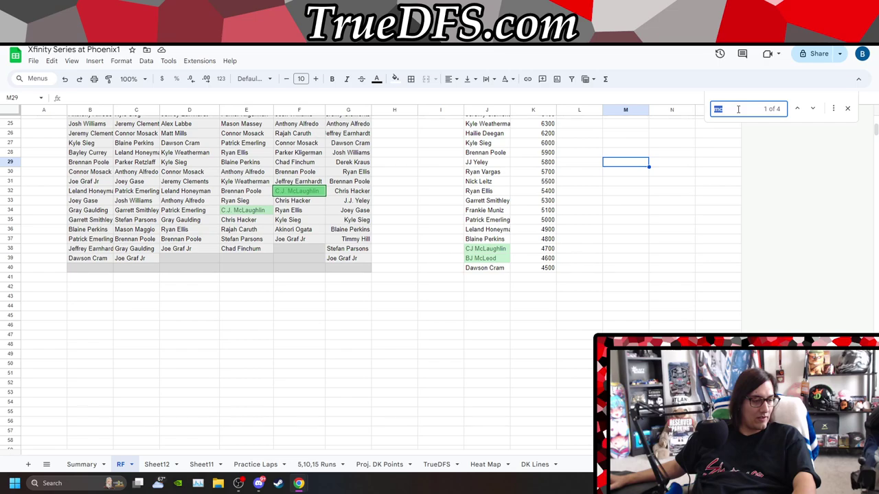
# - Search the RF sheet for "per", review the highlighted finishes across the races, and search for "gase"
pyautogui.write('per')
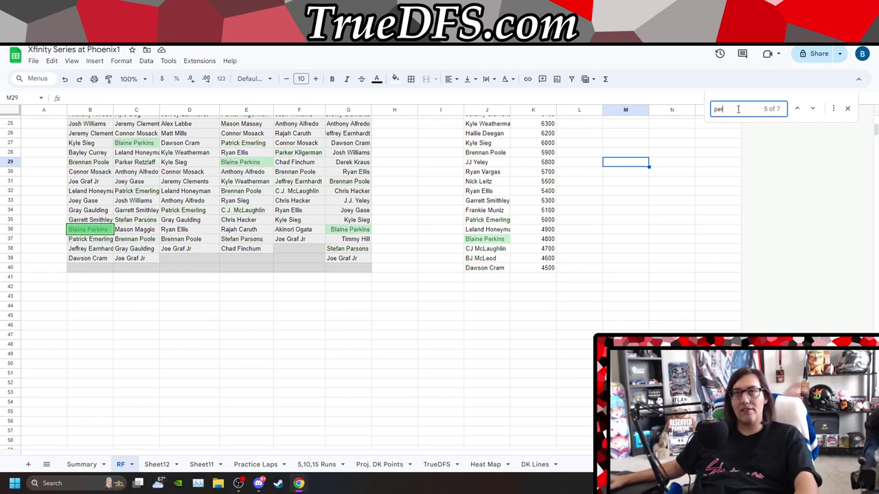
pyautogui.scroll(6, 83, 339)
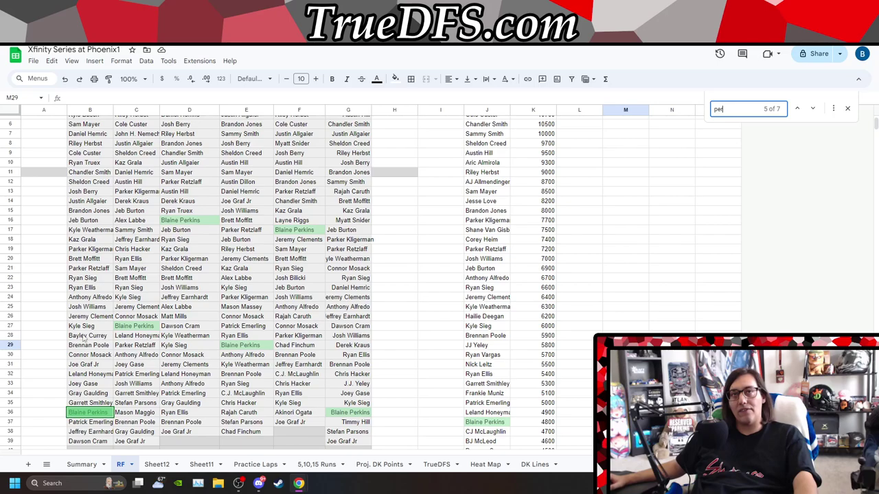
pyautogui.scroll(-2, 236, 336)
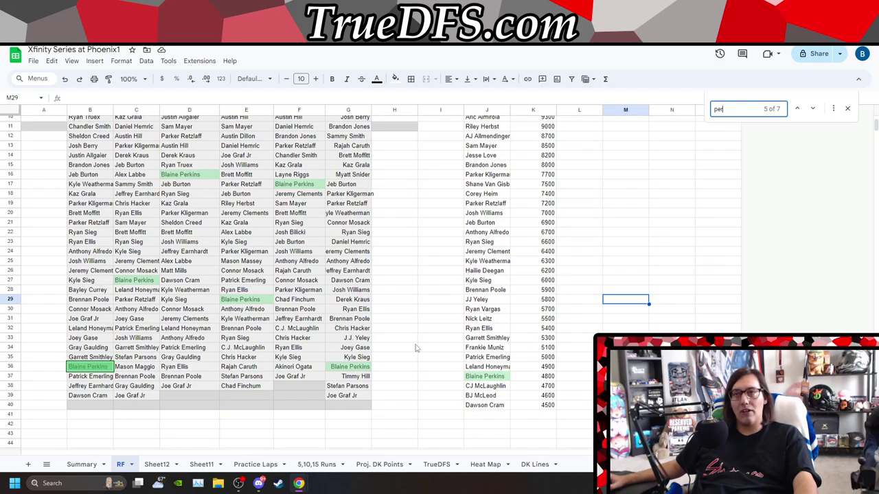
pyautogui.doubleClick(739, 108)
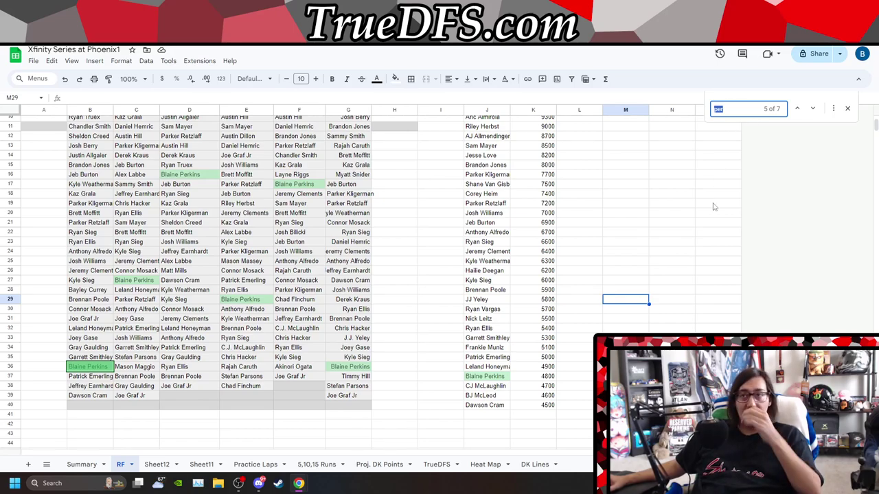
pyautogui.write('gase')
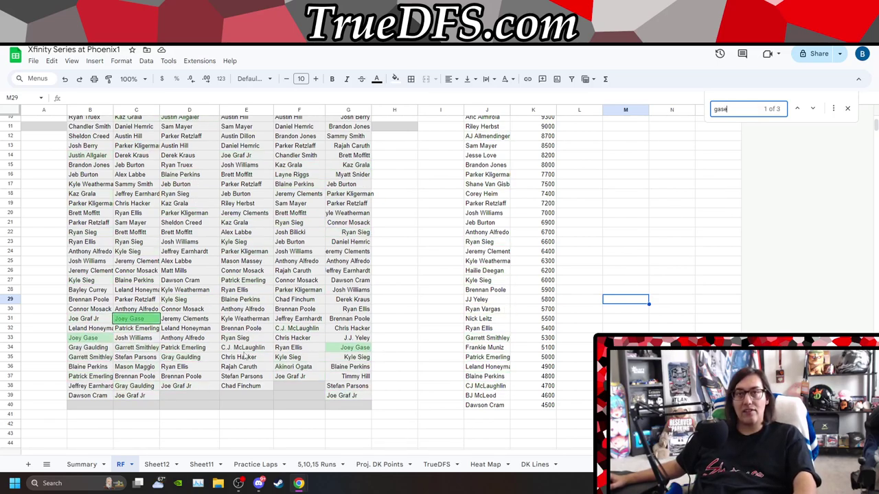
# - Search the RF sheet for "yel" and check the lower finishing positions
pyautogui.doubleClick(732, 111)
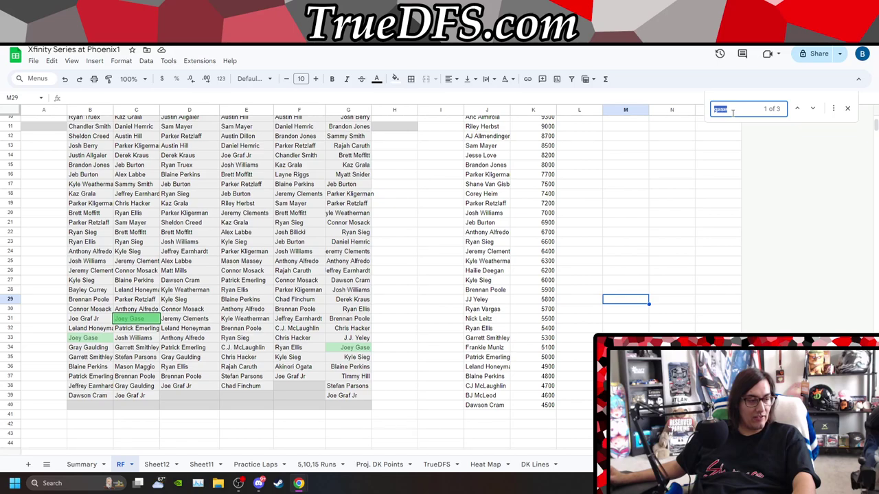
pyautogui.hotkey('alt', 'Tab')
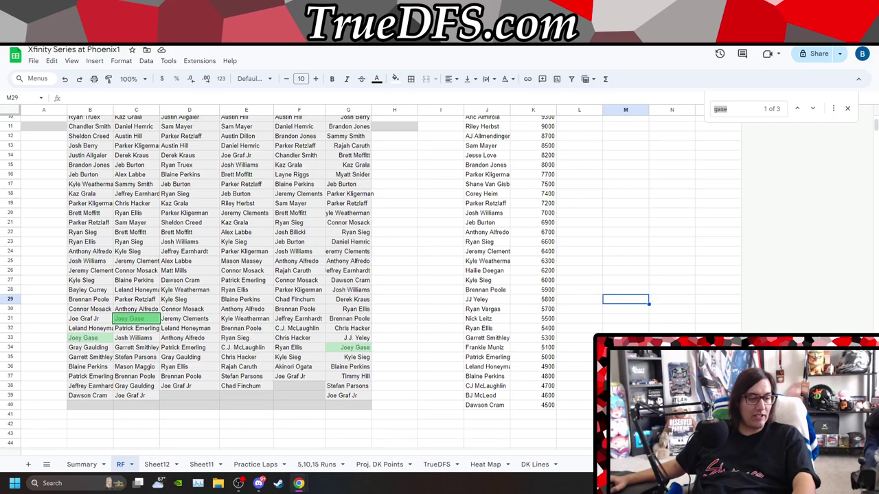
pyautogui.click(745, 110)
pyautogui.write('ye')
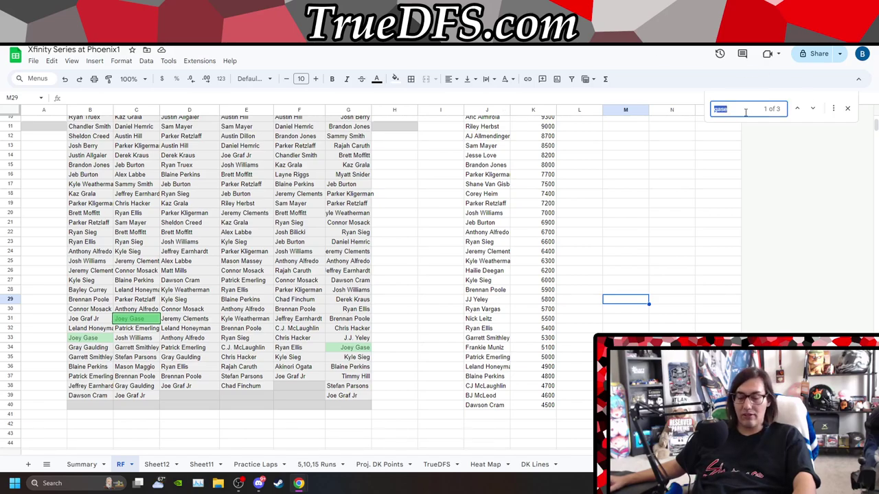
pyautogui.write('l')
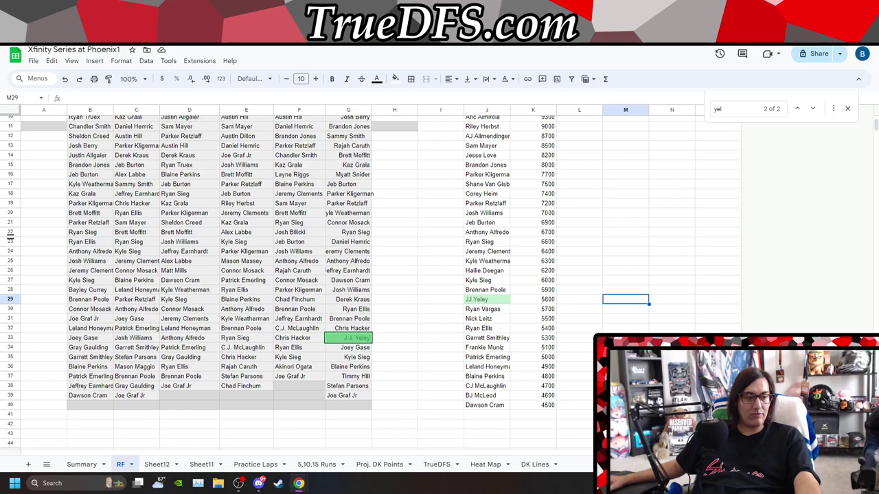
pyautogui.scroll(-3, 618, 226)
pyautogui.scroll(-2, 618, 226)
# - Search the RF sheet for "gray" and look over the race results
pyautogui.doubleClick(734, 109)
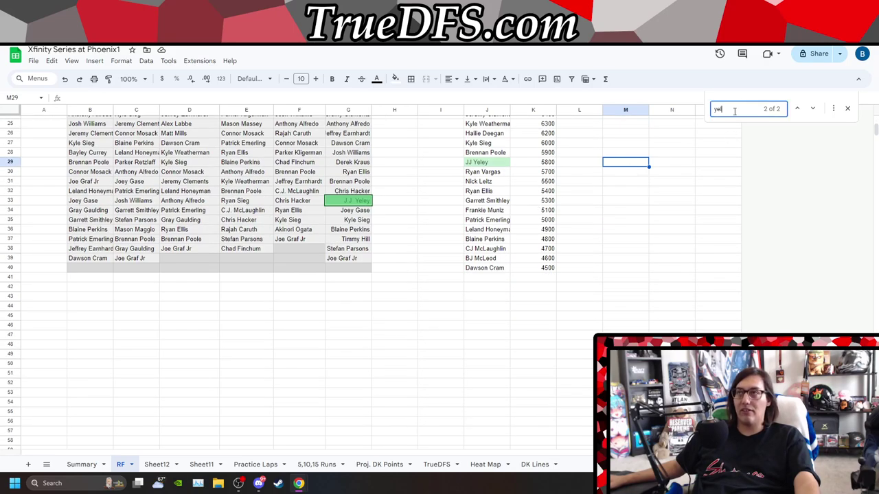
pyautogui.write('gray')
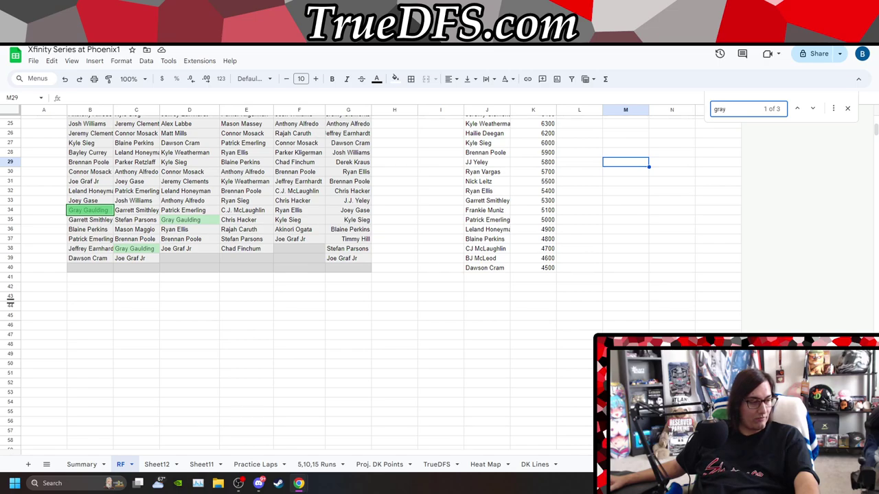
pyautogui.scroll(5, 371, 283)
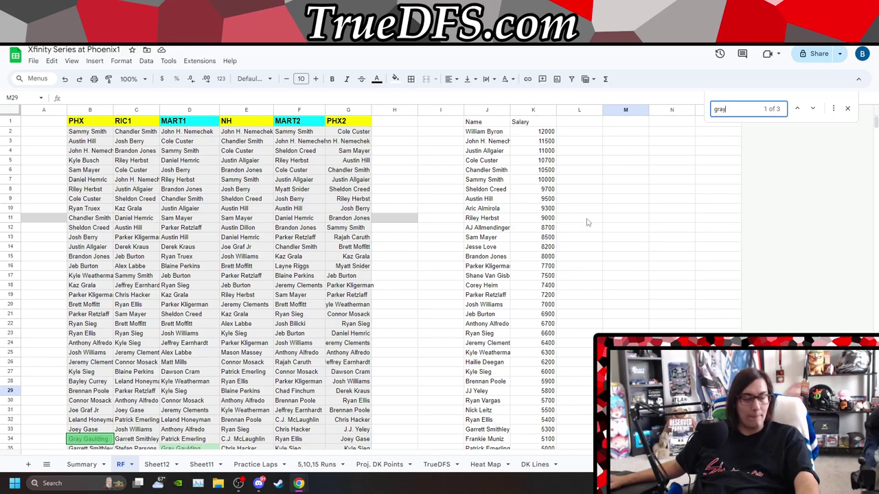
# - Search the RF sheet for "chad" and review the matching finishes in the race columns
pyautogui.doubleClick(721, 108)
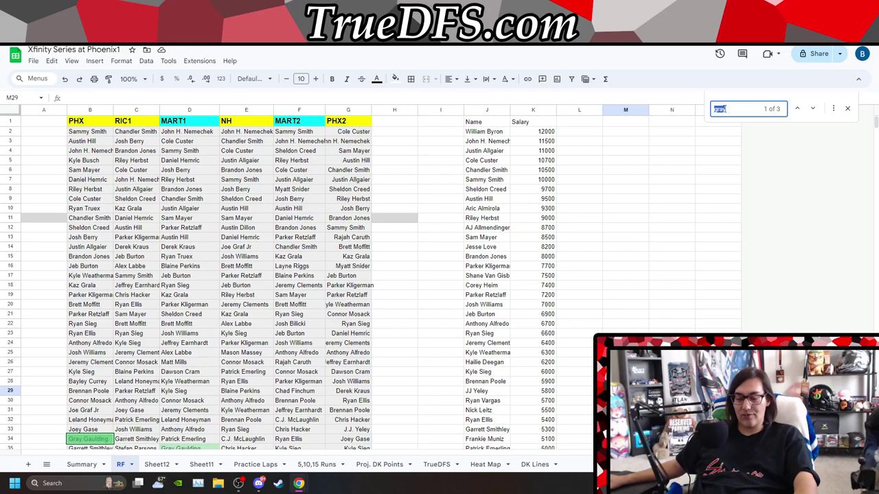
pyautogui.write('chad')
pyautogui.scroll(-2, 509, 276)
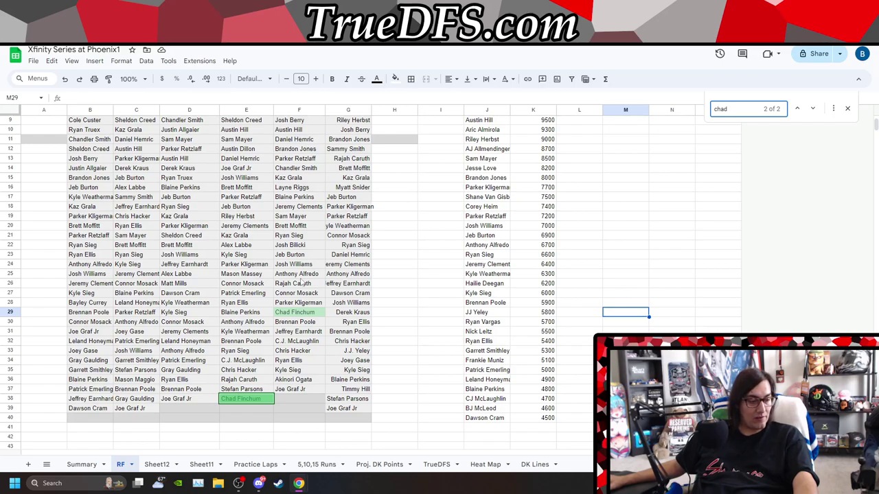
pyautogui.scroll(3, 301, 281)
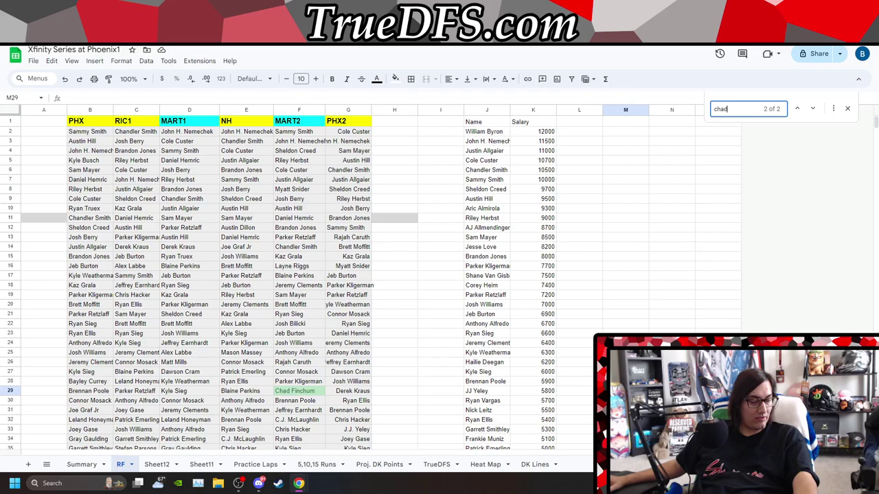
# - Check the lower finishing positions for the "chad" matches, clear that search and search the RF sheet for "ell"
pyautogui.scroll(-6, 687, 130)
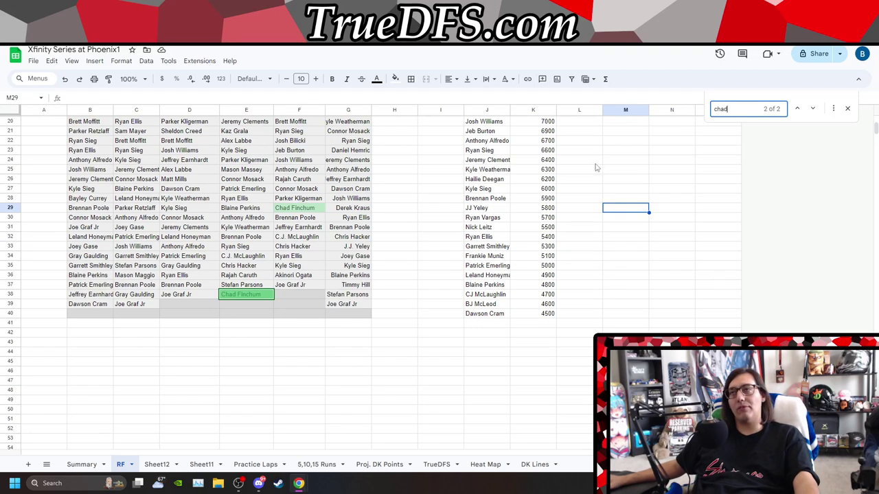
pyautogui.doubleClick(731, 107)
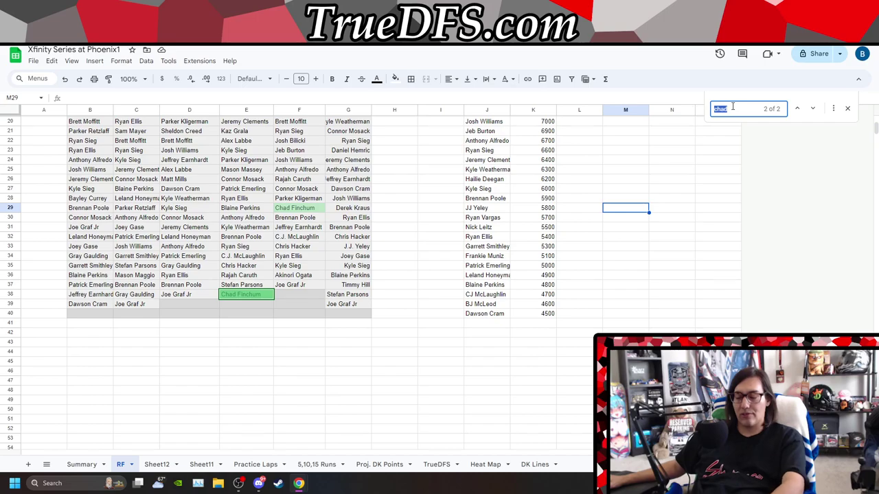
pyautogui.press('BackSpace')
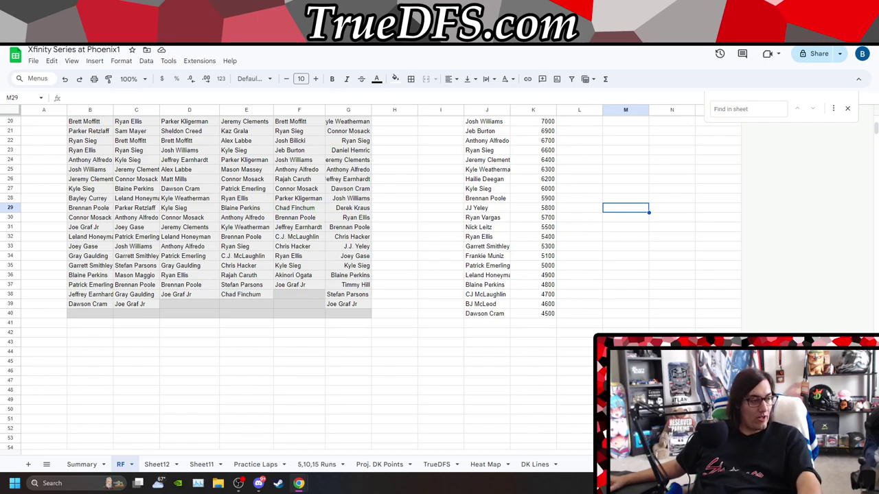
pyautogui.scroll(2, 511, 329)
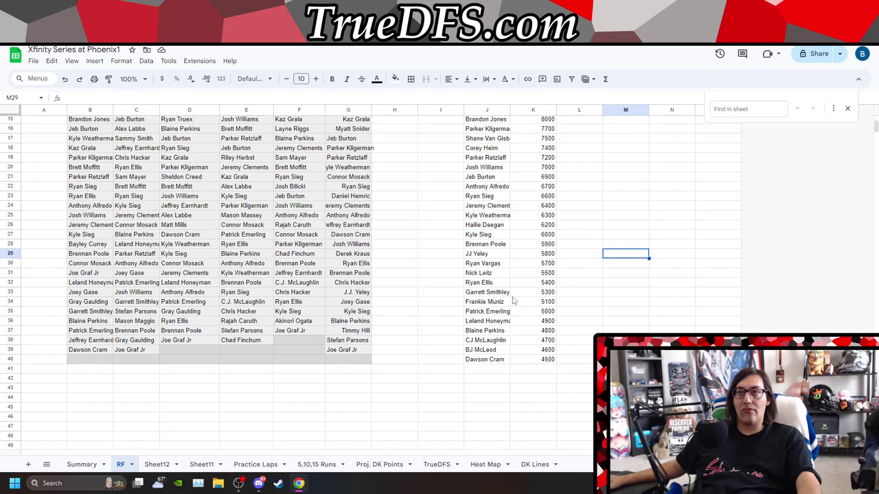
pyautogui.click(725, 105)
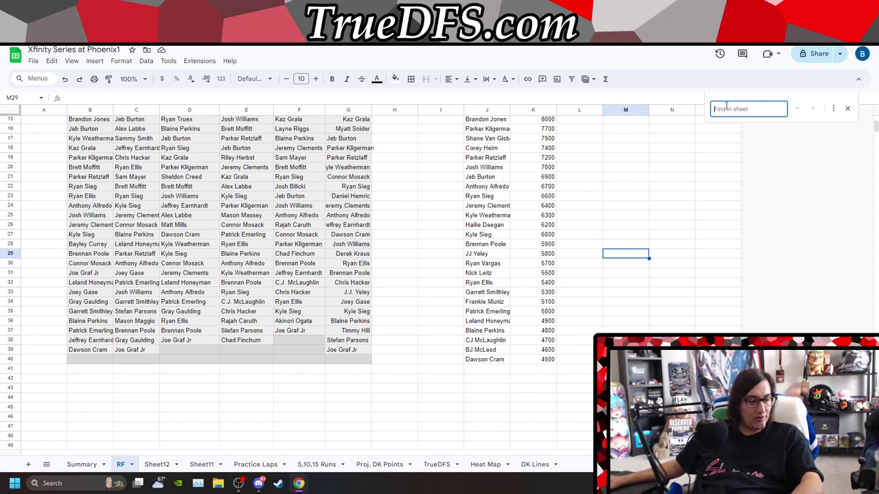
pyautogui.write('ell')
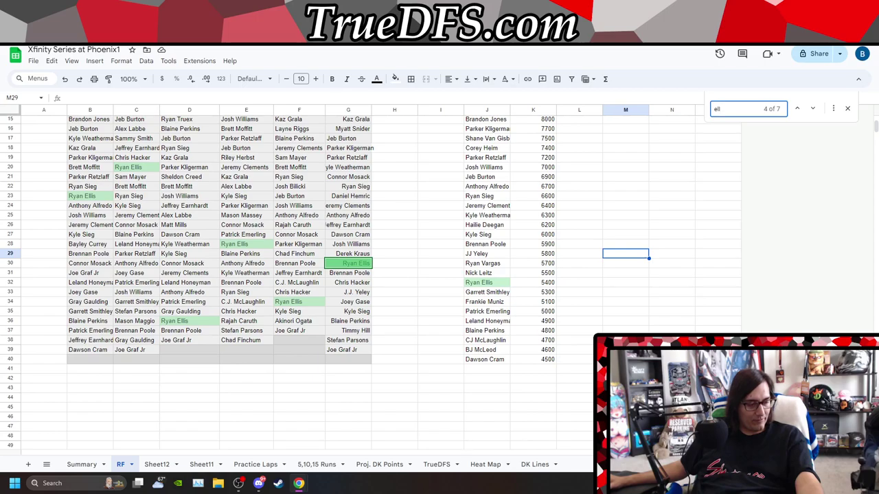
pyautogui.click(487, 272)
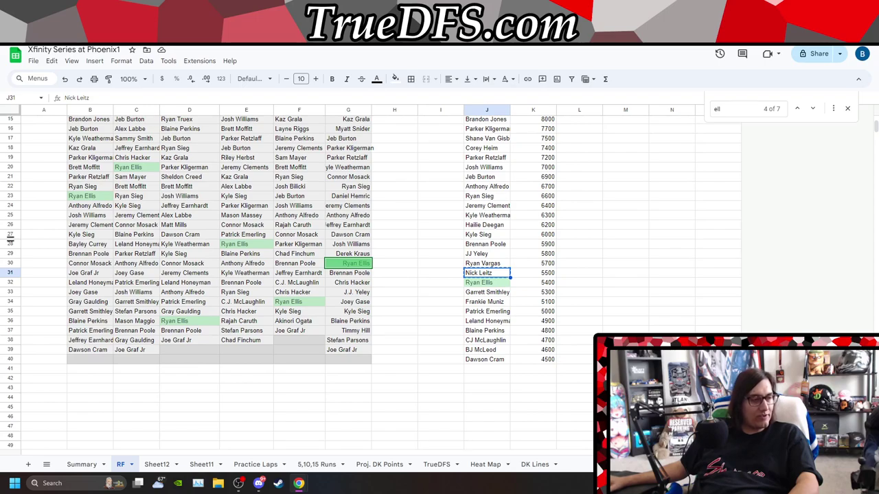
pyautogui.click(732, 105)
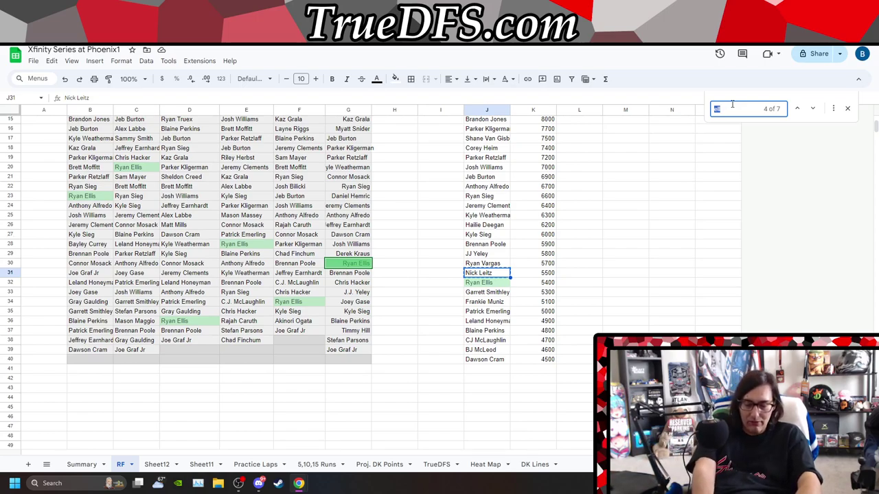
pyautogui.write('will')
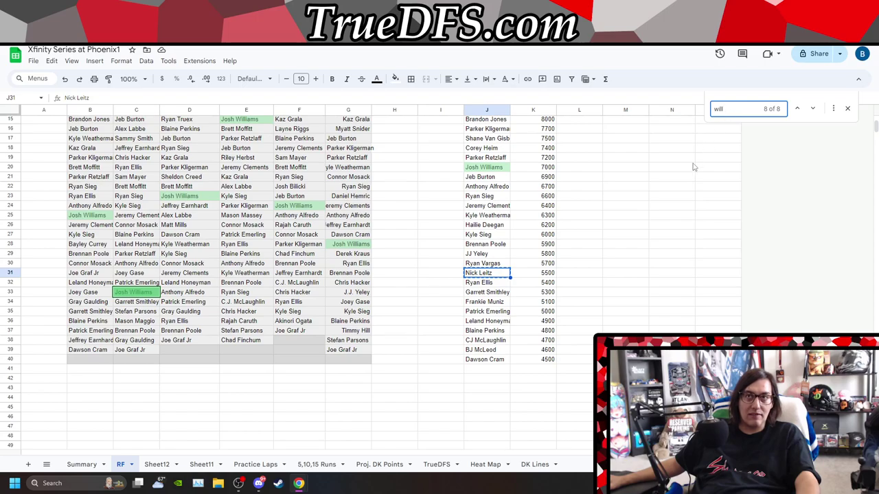
pyautogui.scroll(5, 659, 214)
pyautogui.scroll(-2, 330, 324)
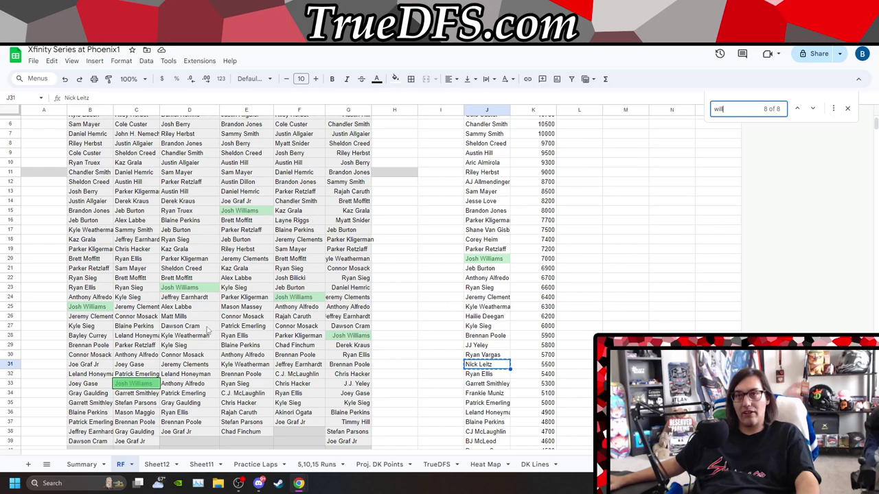
# - Search the RF sheet for "yel" again to compare the matching race finishes with the salary list
pyautogui.click(732, 105)
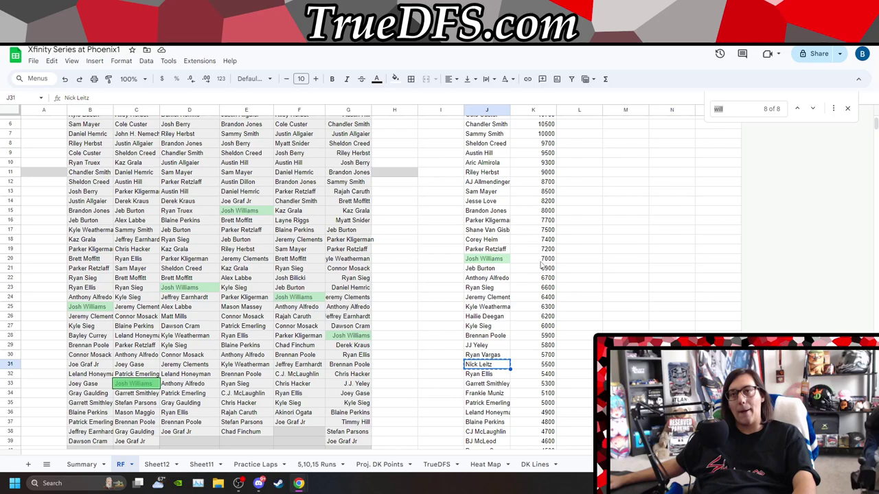
pyautogui.click(719, 110)
pyautogui.write('y')
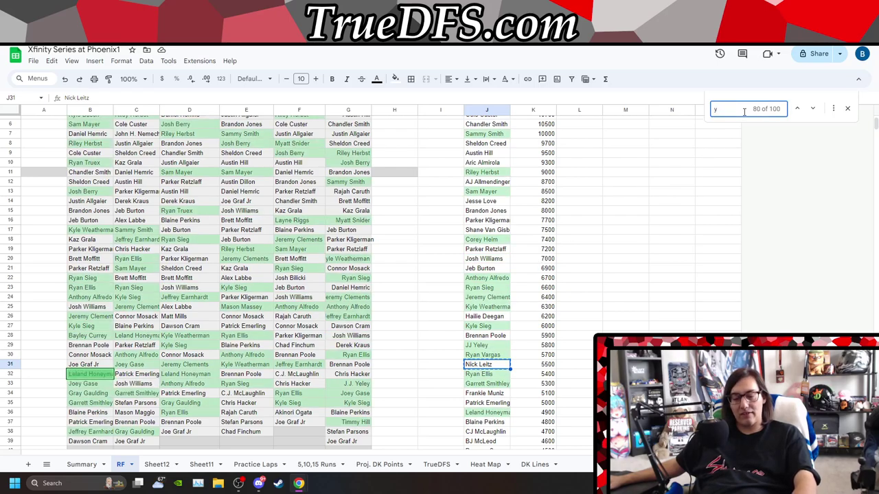
pyautogui.write('el')
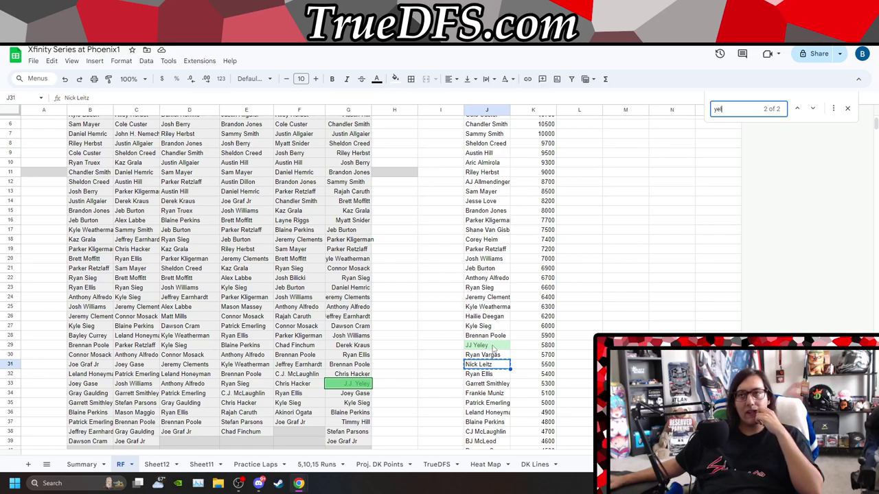
pyautogui.doubleClick(733, 112)
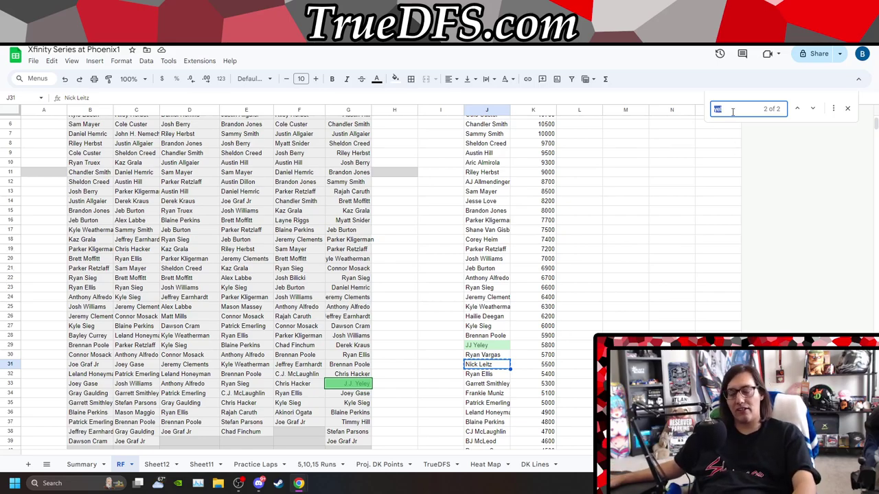
pyautogui.write('kyle')
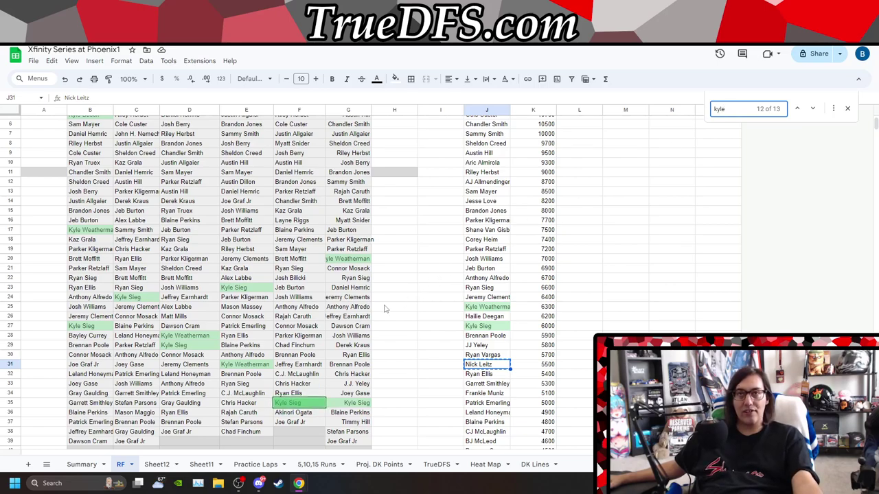
pyautogui.write(' s')
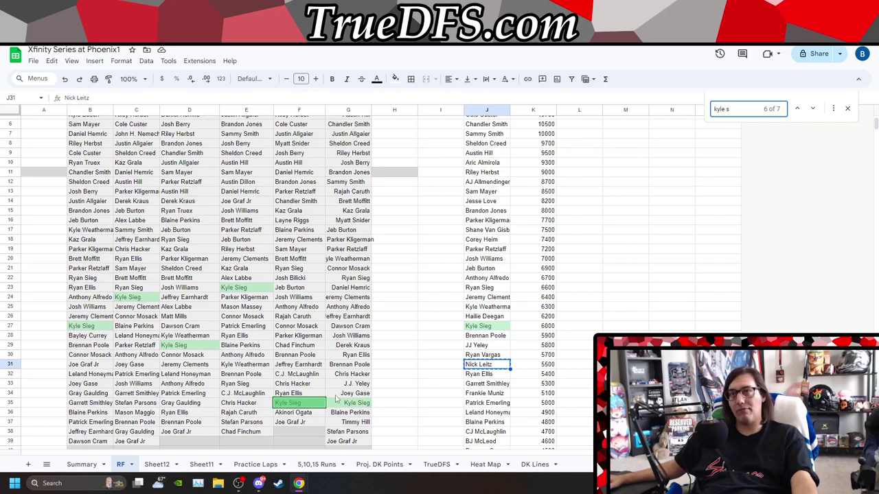
# - Search the RF sheet for "wea", review the matching finishes, and search for "cle"
pyautogui.tripleClick(733, 109)
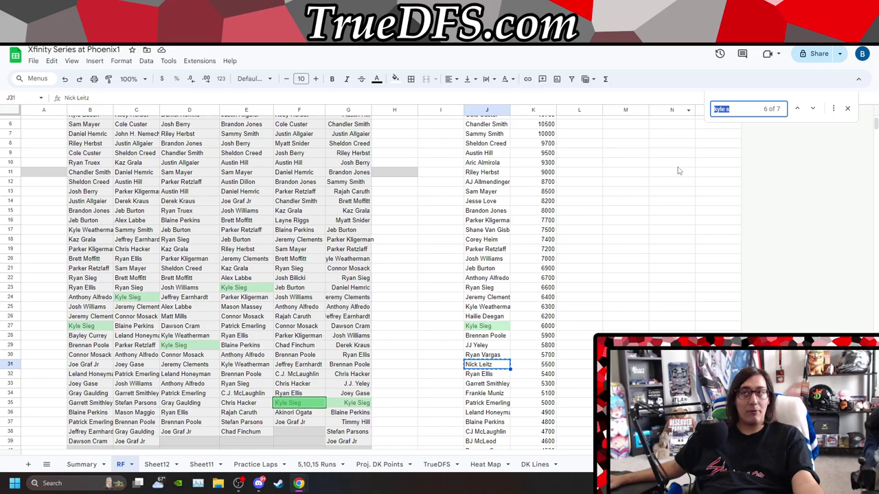
pyautogui.write('wea')
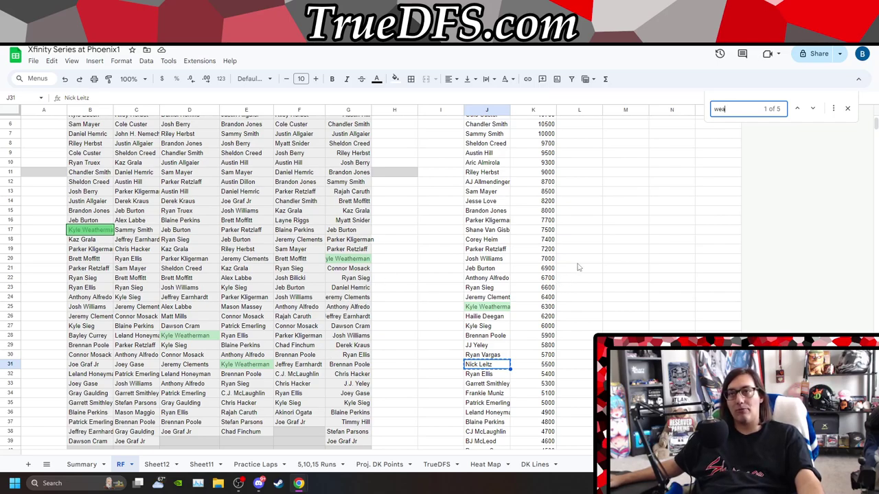
pyautogui.doubleClick(732, 109)
pyautogui.write('cle')
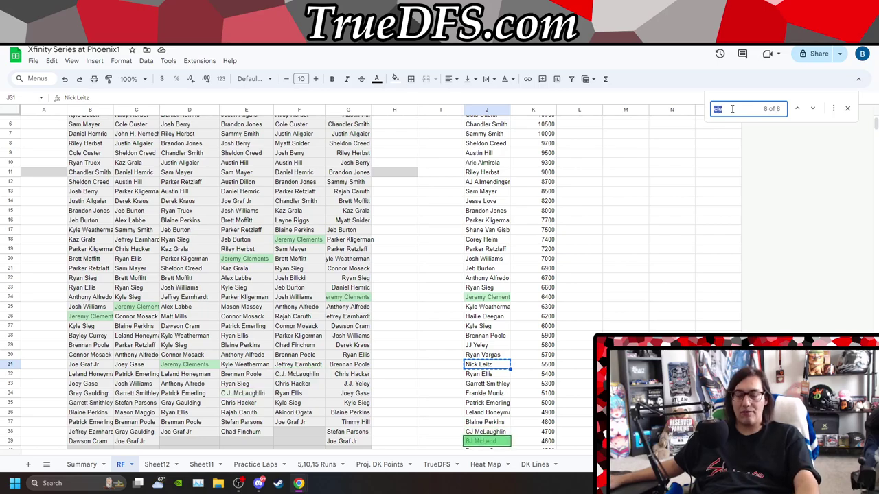
# - Search the RF sheet for "ryan sieg" to review that driver's finishes across the races
pyautogui.write('rys')
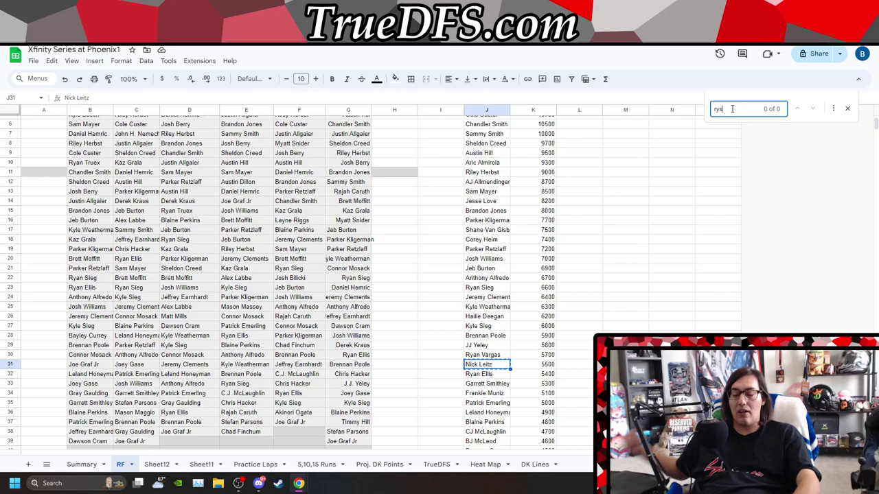
pyautogui.press('BackSpace')
pyautogui.write('an')
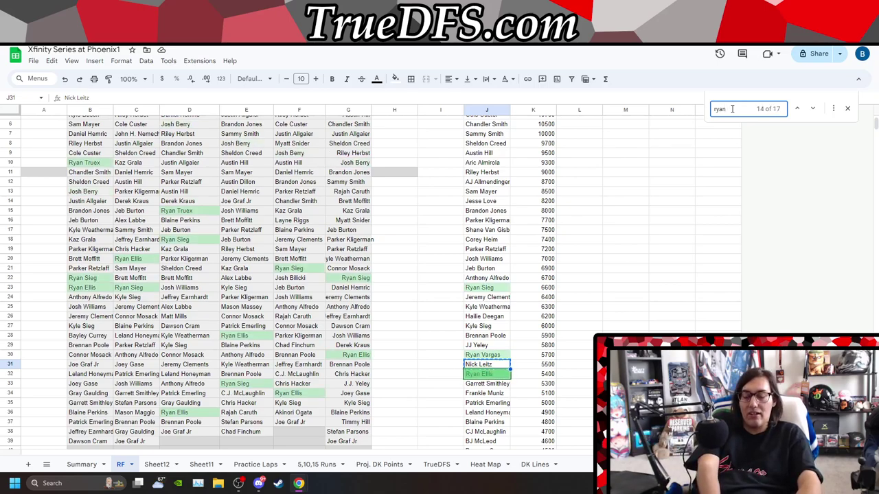
pyautogui.write(' sieg')
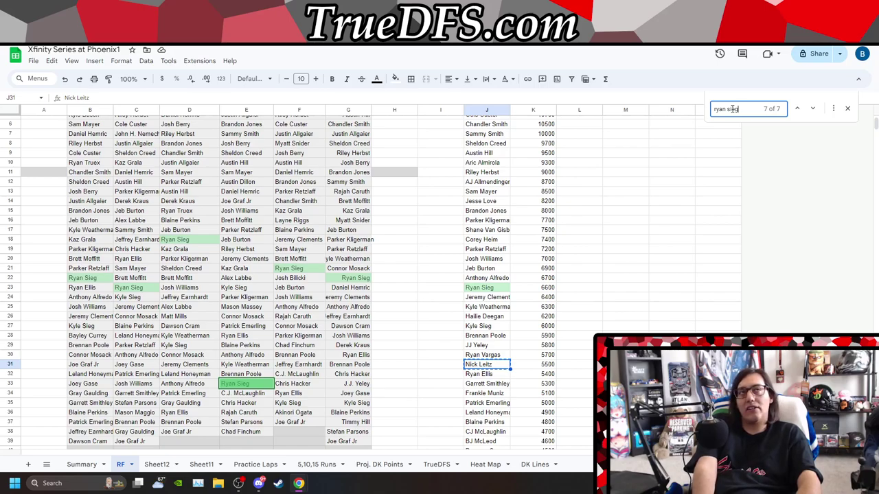
# - Clear the "ryan sieg" search and search the RF sheet for "alf" to review the matching finishes
pyautogui.press('BackSpace')
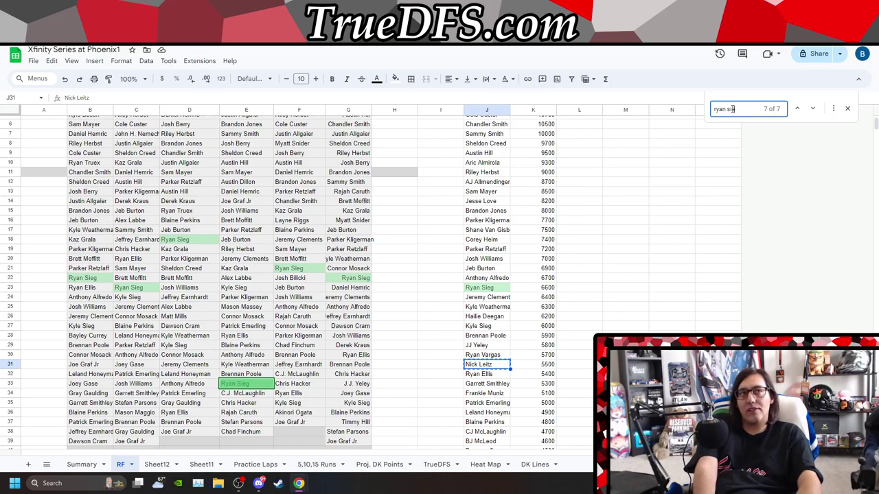
pyautogui.press('BackSpace')
pyautogui.press('BackSpace')
pyautogui.press('BackSpace')
pyautogui.press('BackSpace')
pyautogui.press('BackSpace')
pyautogui.press('BackSpace')
pyautogui.press('BackSpace')
pyautogui.press('BackSpace')
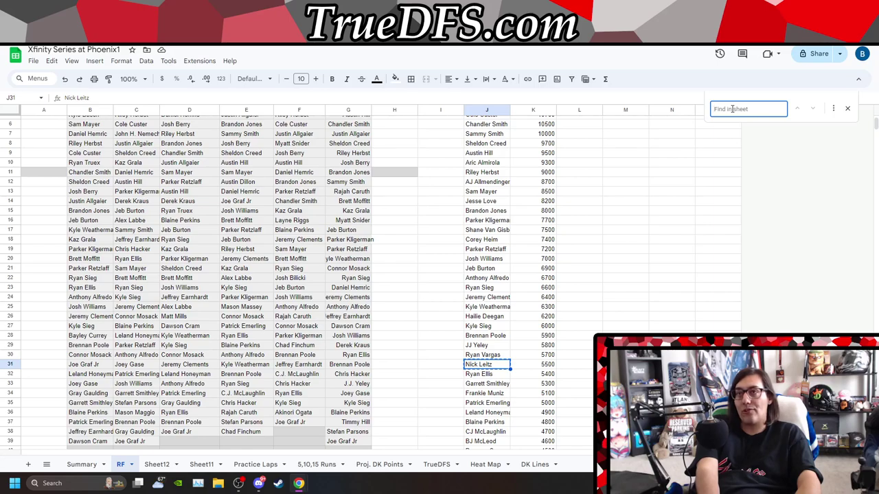
pyautogui.write('an')
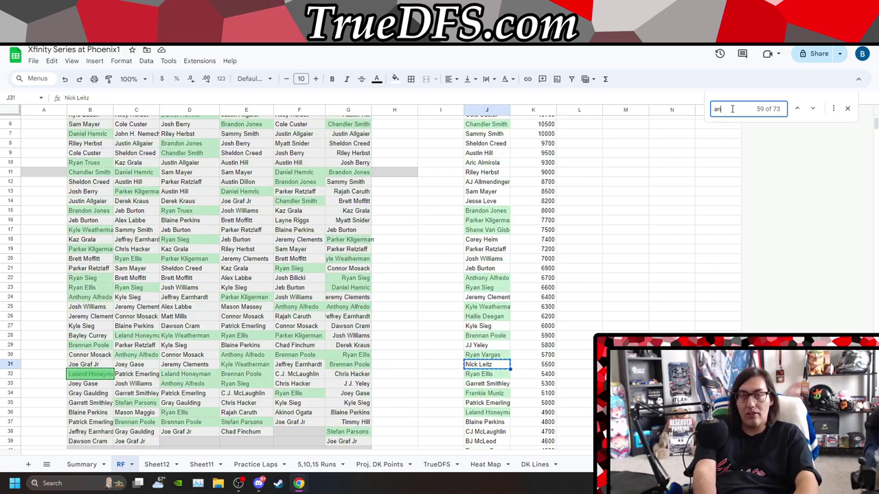
pyautogui.write('t')
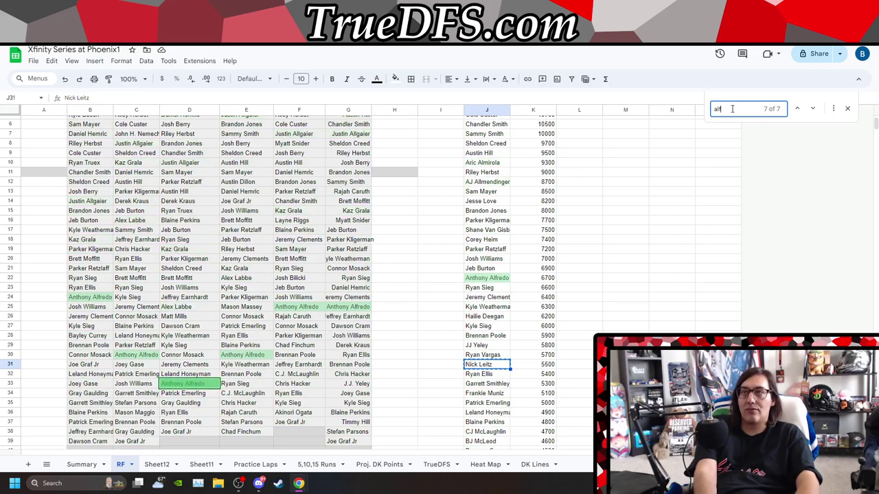
pyautogui.press('BackSpace')
pyautogui.press('BackSpace')
pyautogui.press('BackSpace')
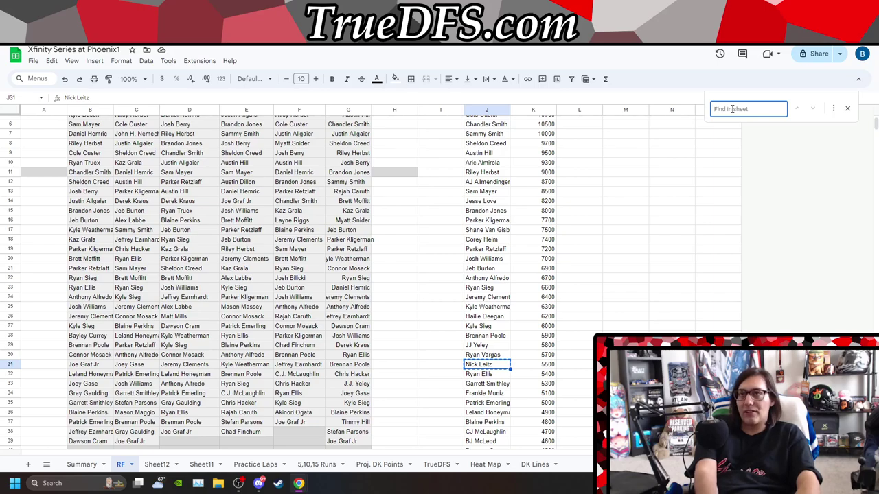
pyautogui.write('alf')
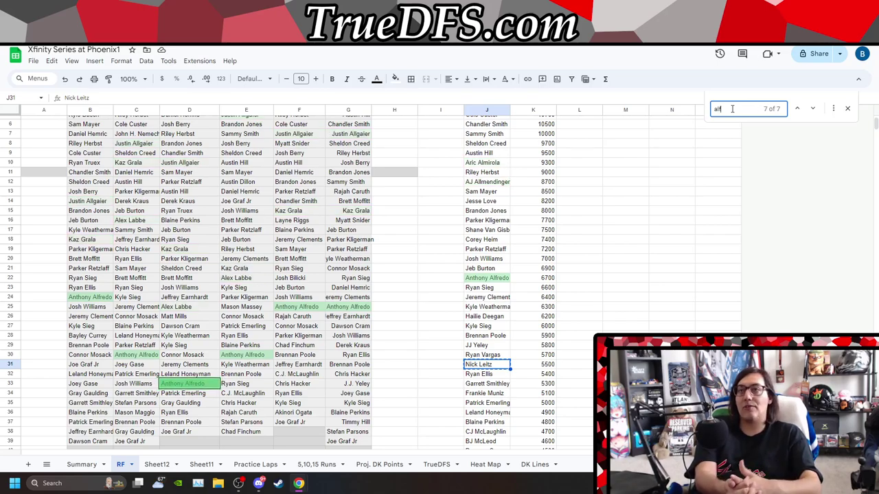
# - Replace the search term with "jeb" and review the matching finishes in the race columns
pyautogui.press('BackSpace')
pyautogui.press('BackSpace')
pyautogui.press('BackSpace')
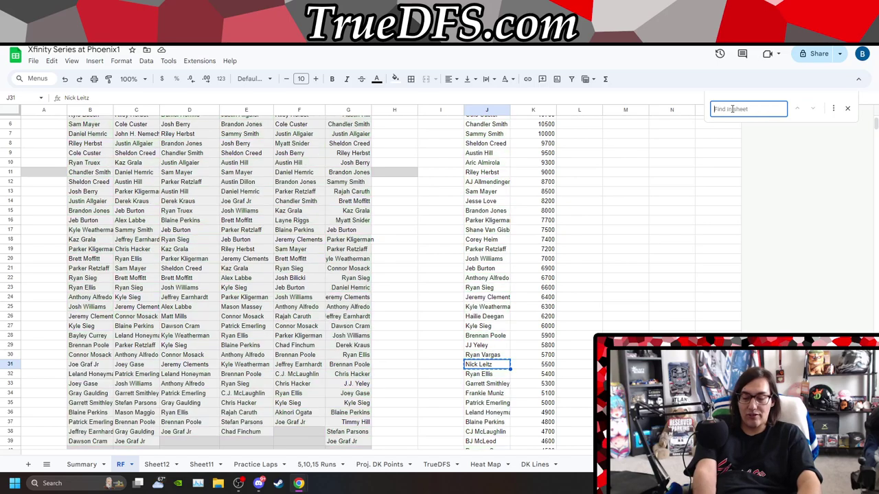
pyautogui.write('jeb')
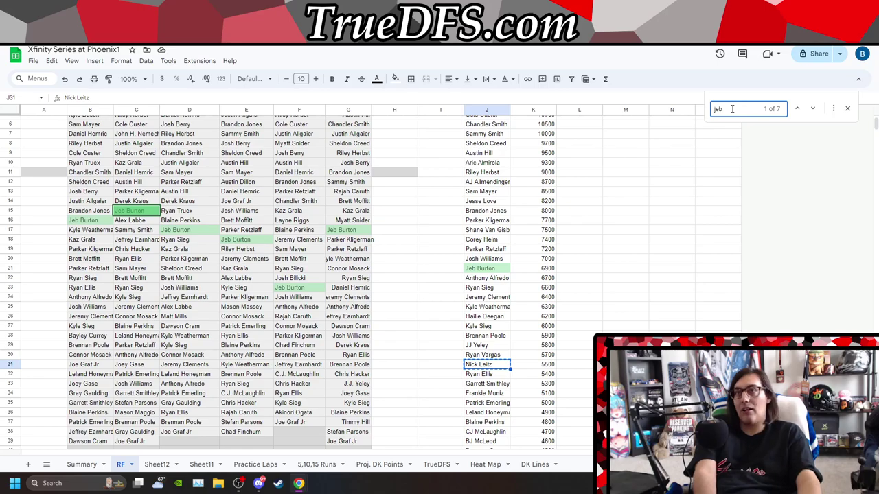
# - Replace the search term with "smith" and look over the matches in the race results and salary list
pyautogui.press('BackSpace')
pyautogui.press('BackSpace')
pyautogui.press('BackSpace')
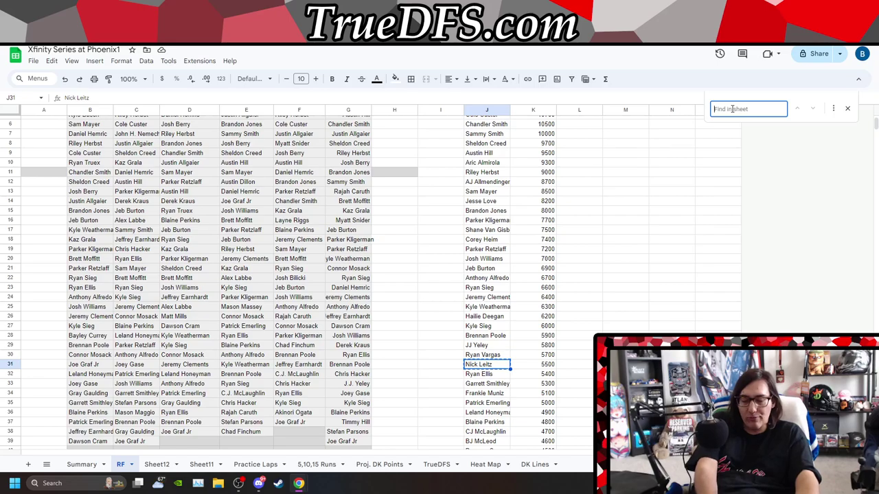
pyautogui.write('smith')
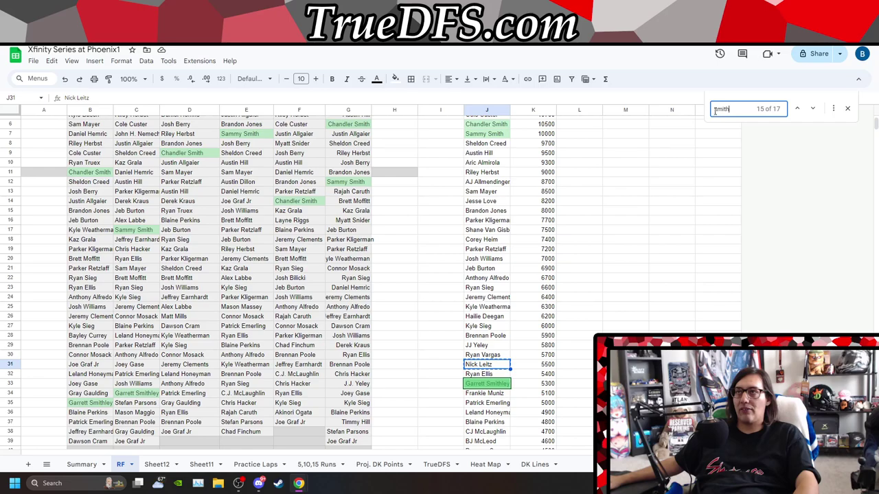
# - Search the RF sheet for "chan", review the top finishing positions, and search for "all"
pyautogui.moveTo(715, 111); pyautogui.dragTo(725, 110)
pyautogui.write('chan')
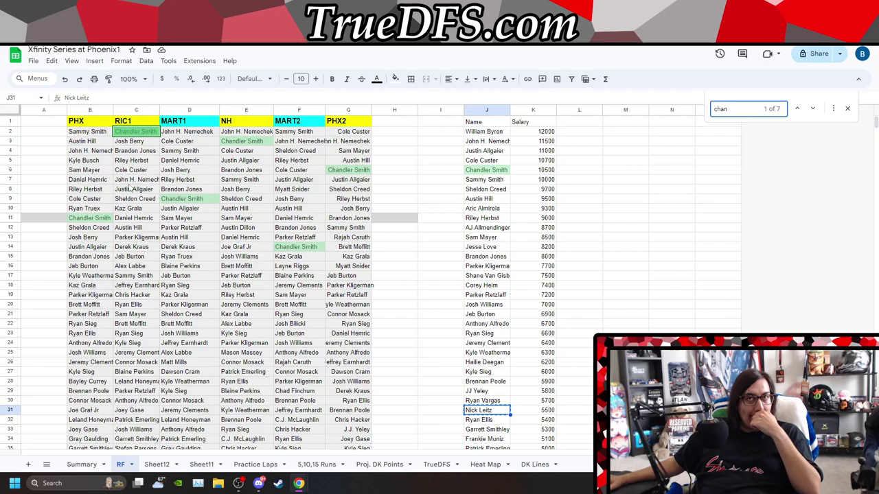
pyautogui.doubleClick(730, 108)
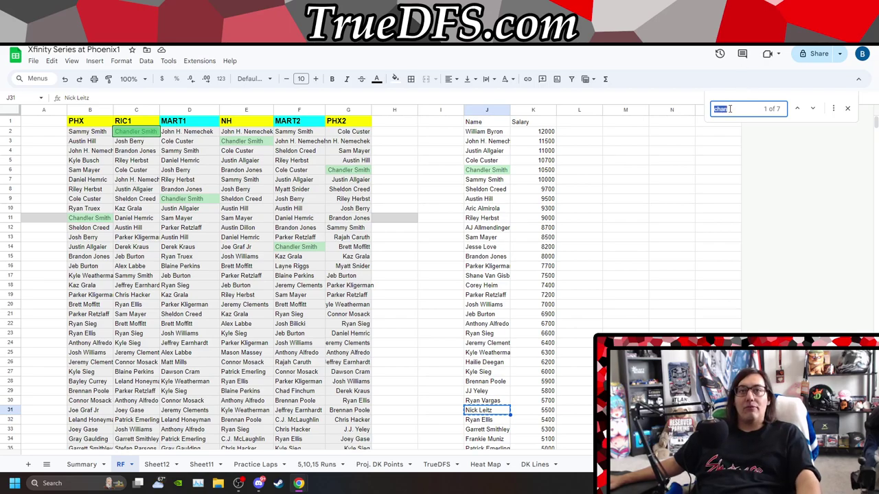
pyautogui.write('all')
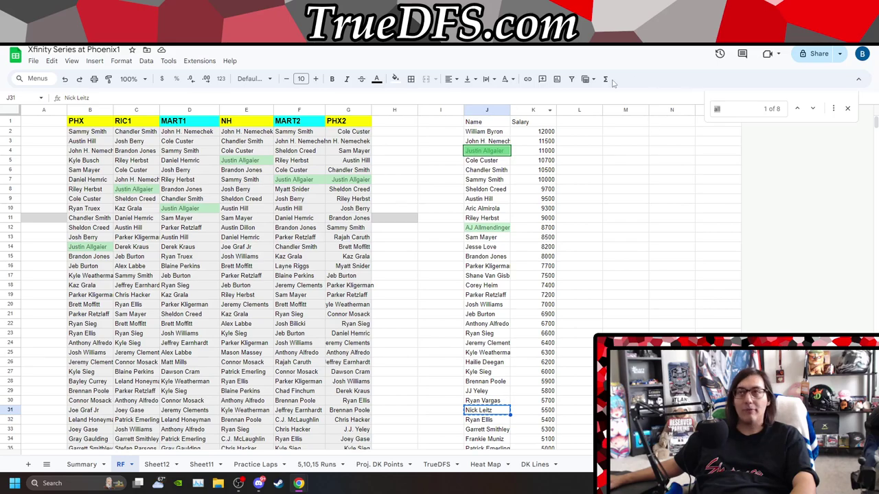
# - Search the RF sheet for "her", refine it to "herm", and replace it with "hemr" to review the race finishes
pyautogui.click(737, 110)
pyautogui.write('her')
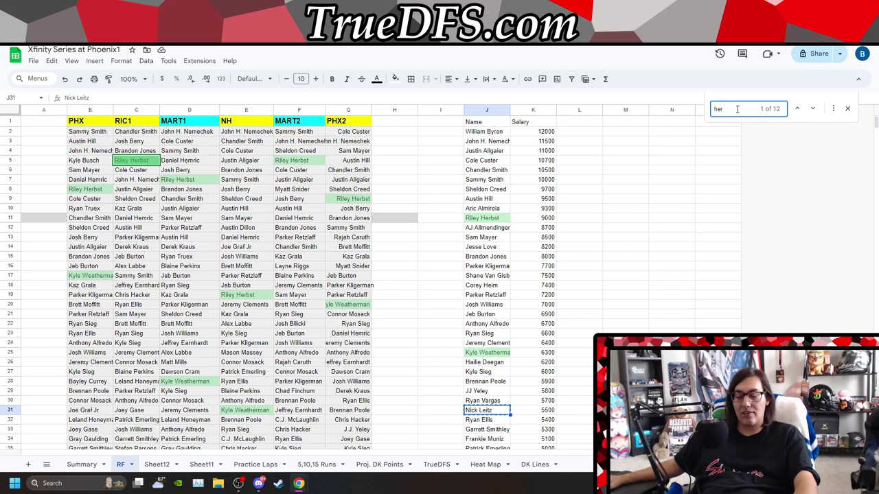
pyautogui.write('m')
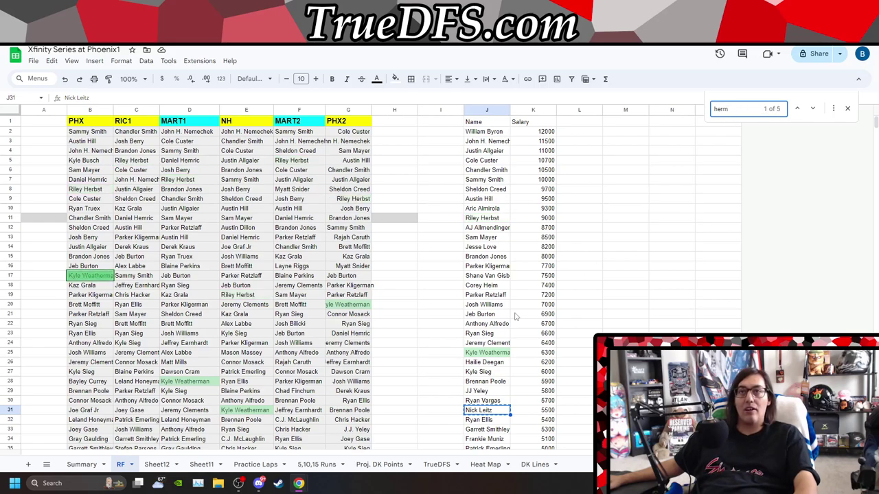
pyautogui.doubleClick(745, 109)
pyautogui.write('hem')
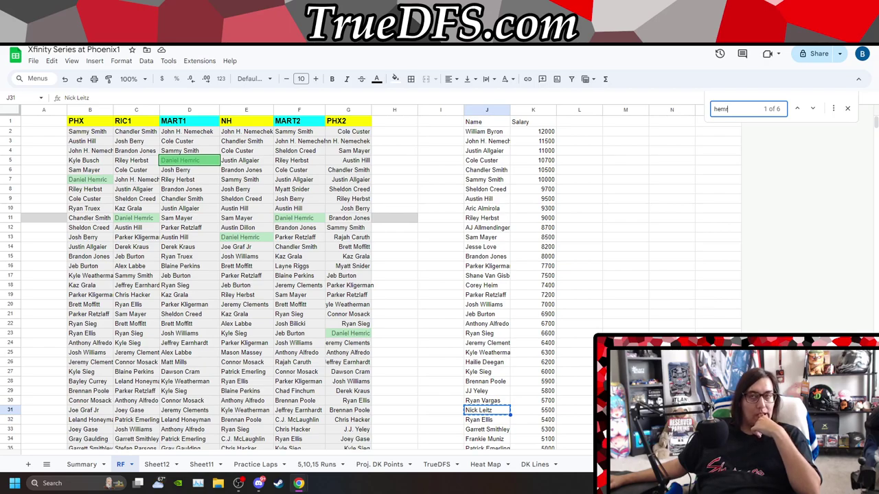
pyautogui.write('r')
# - Replace the search term with "kra" and then with "parker r", reviewing the matching finishes each time
pyautogui.hotkey('ctrl', 'a')
pyautogui.write('kra')
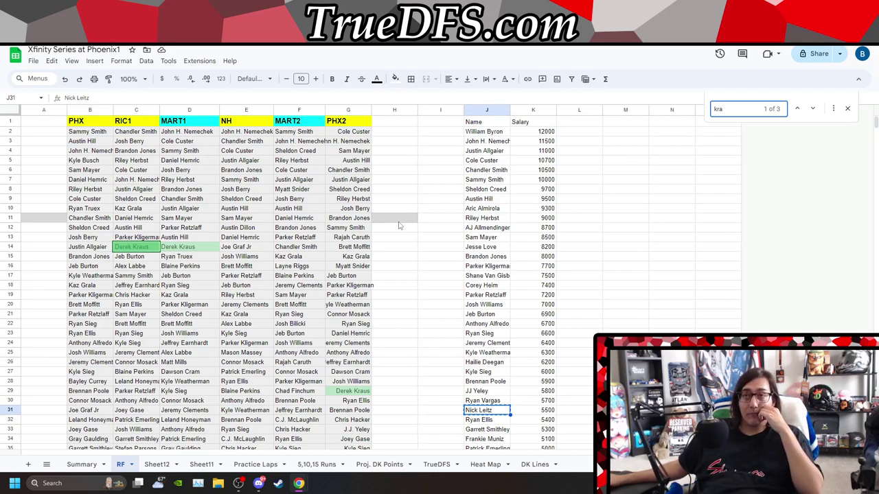
pyautogui.doubleClick(741, 111)
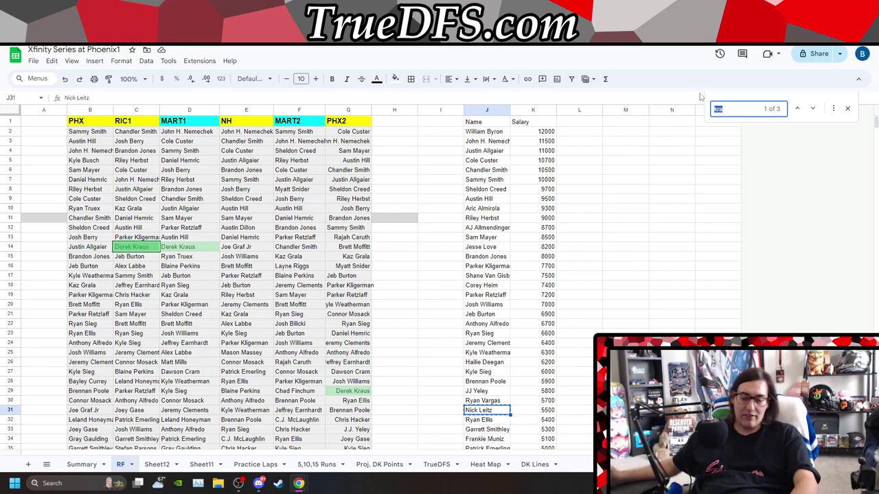
pyautogui.write('par')
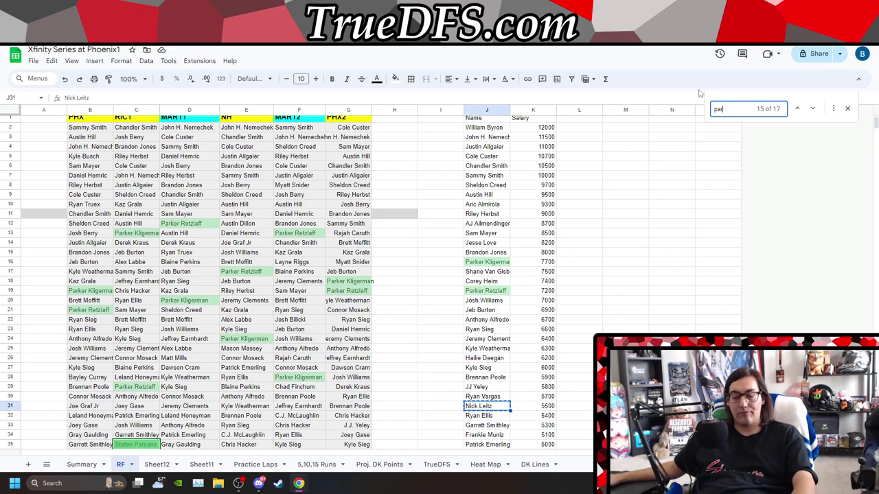
pyautogui.write('ker r')
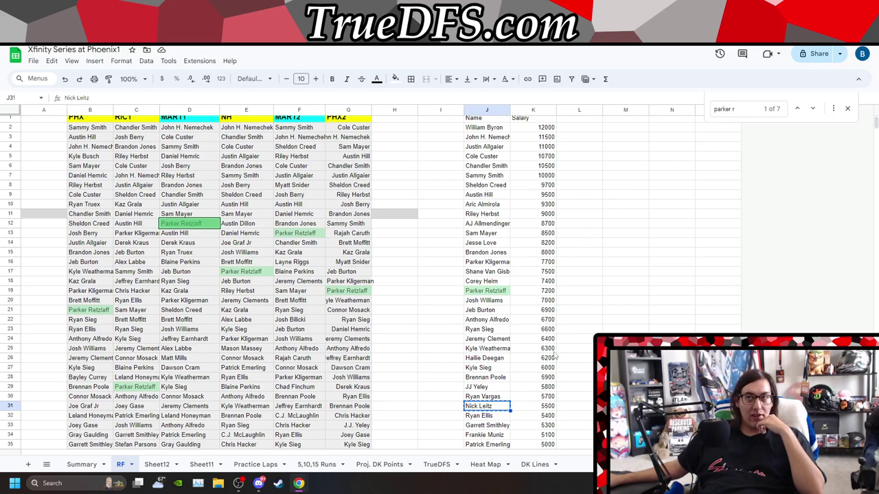
# - Highlight names and salaries from 6900 down to 5000 (J21:K35) for review, and close the sheet search
pyautogui.scroll(-3, 556, 357)
pyautogui.moveTo(481, 218); pyautogui.dragTo(548, 354)
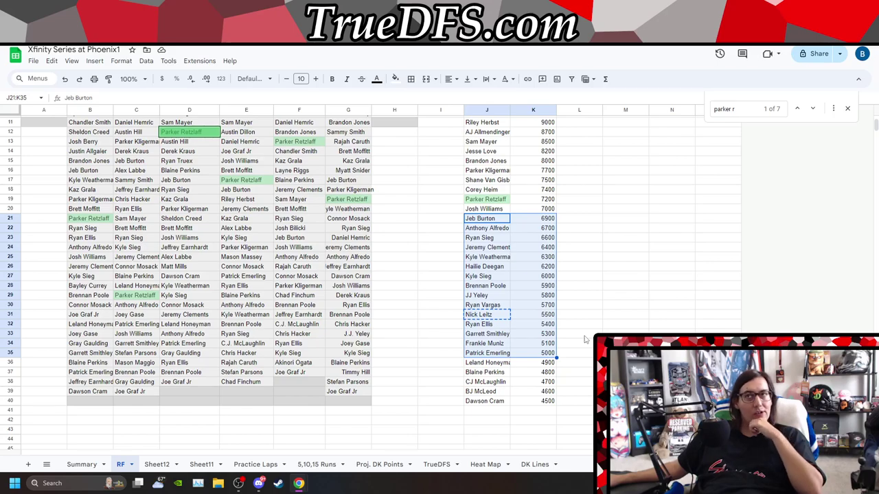
pyautogui.scroll(3, 585, 339)
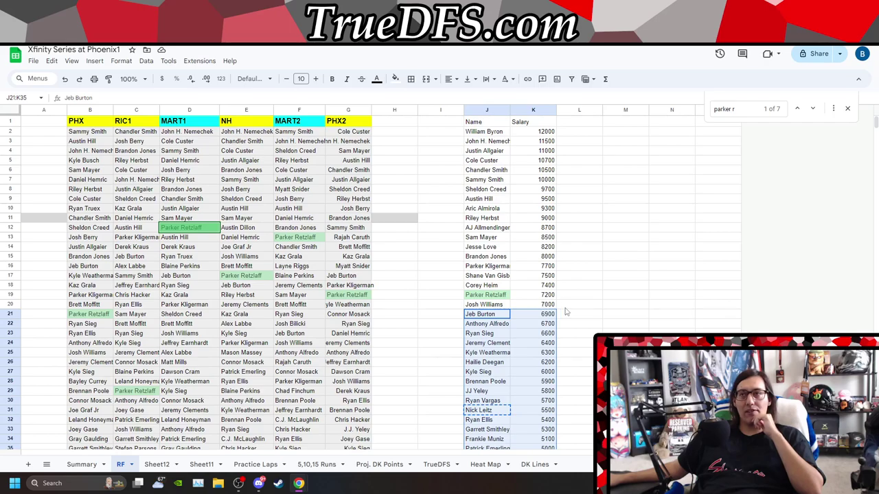
pyautogui.click(847, 108)
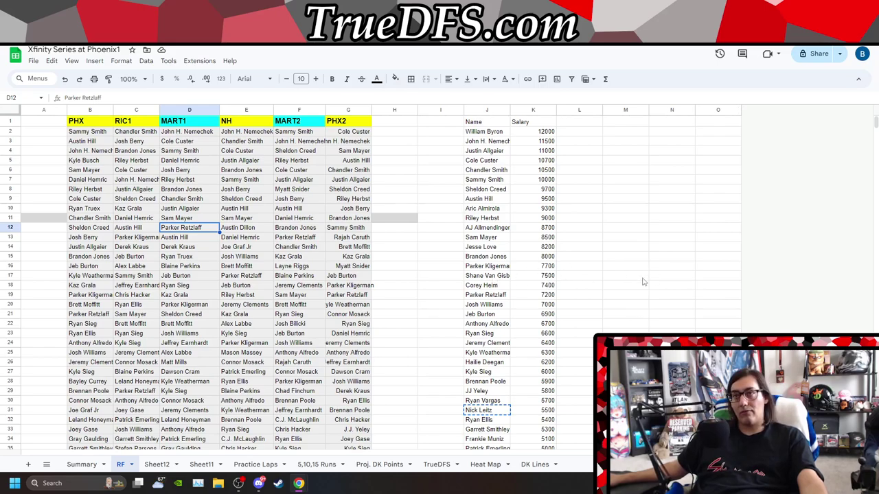
# - Reopen the sheet search and look up "kl" and then "jon" to review their finishes in the race columns
pyautogui.click(656, 211)
pyautogui.hotkey('ctrl', 'f')
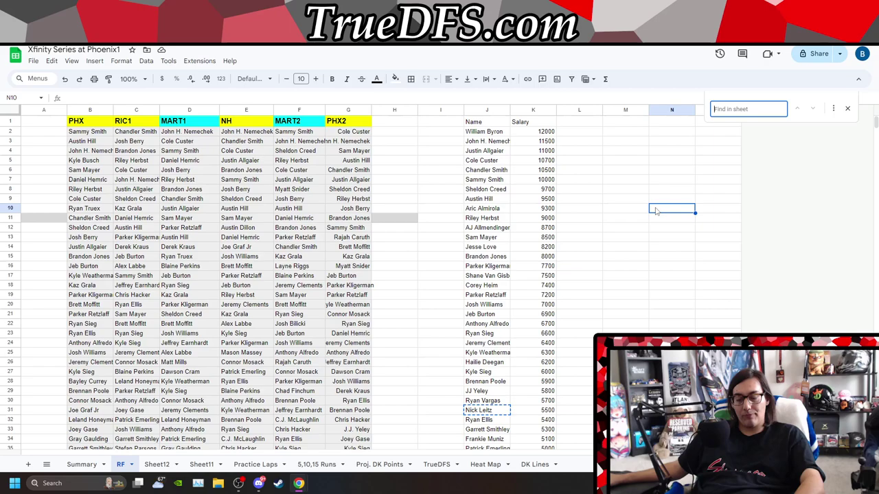
pyautogui.write('kl')
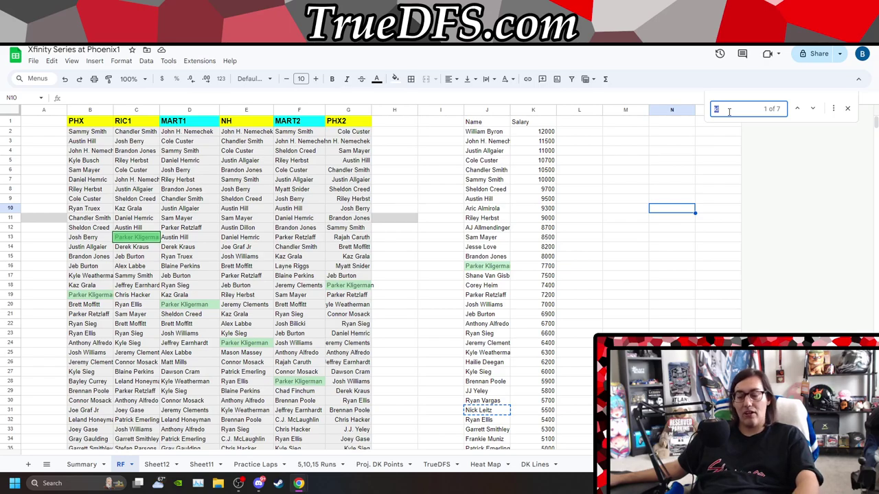
pyautogui.write('jon')
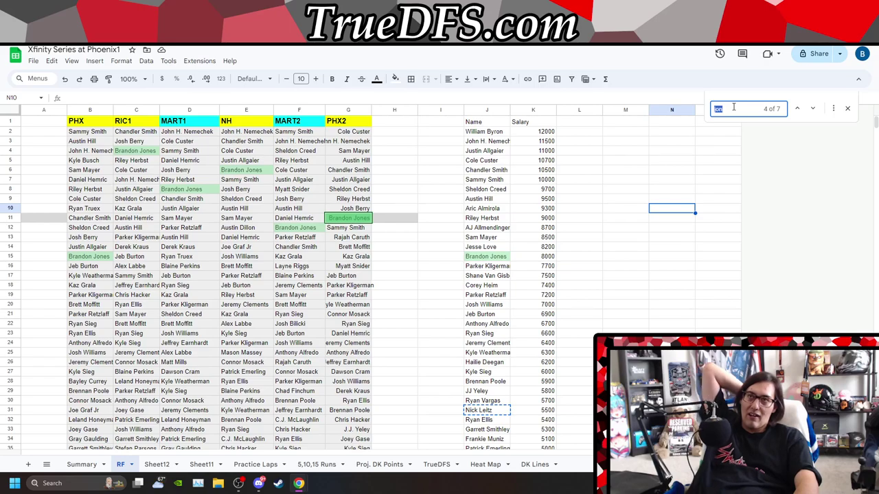
# - Replace the search term with "lo" and then "cre" to check those drivers' finishes and salaries
pyautogui.write('lo')
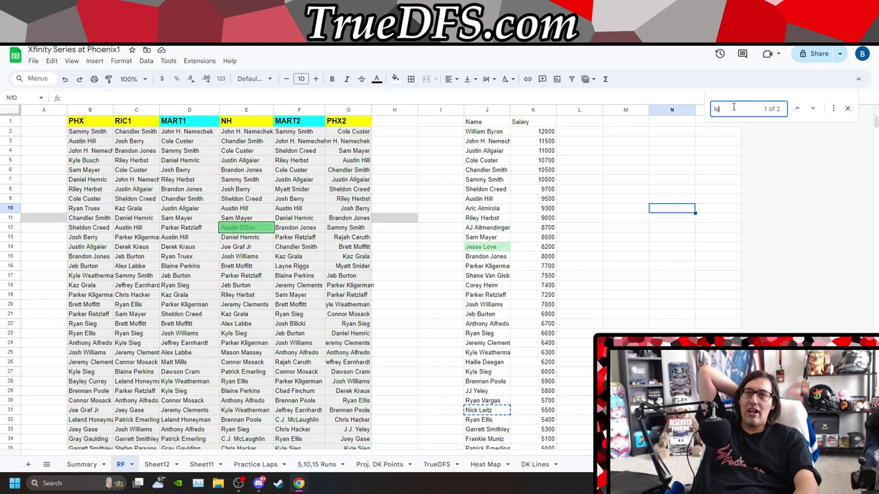
pyautogui.press('BackSpace')
pyautogui.press('BackSpace')
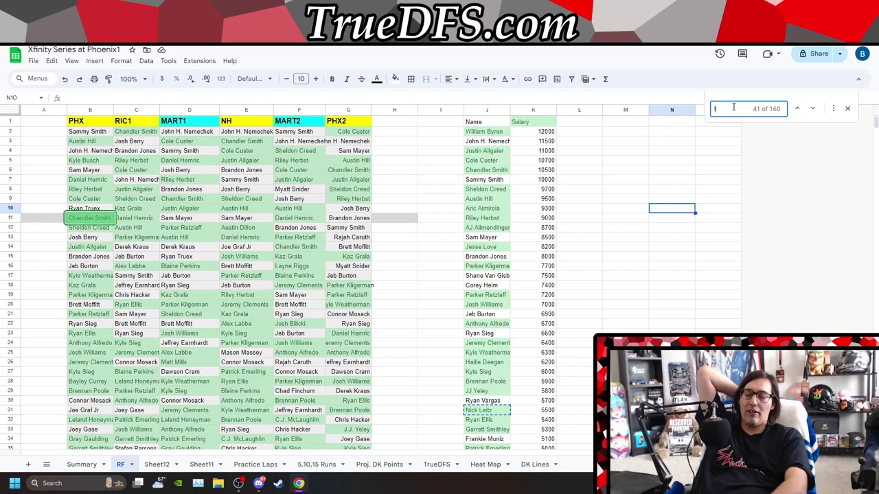
pyautogui.write('cred')
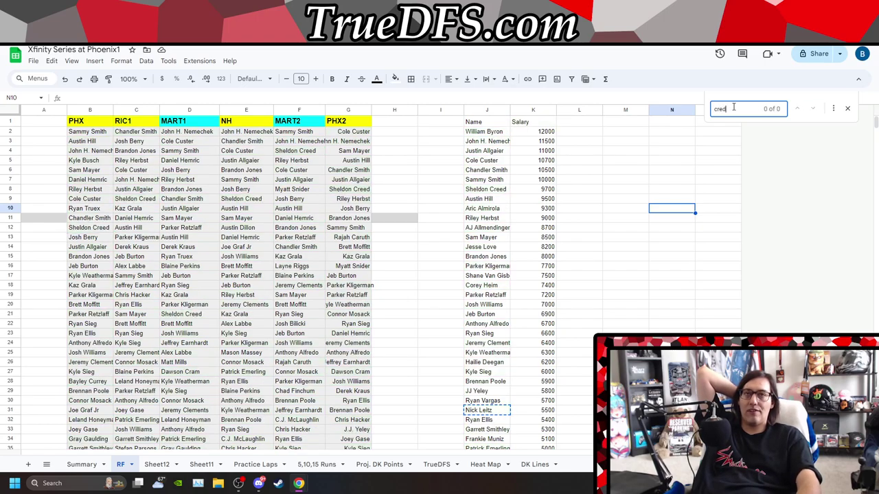
pyautogui.press('BackSpace')
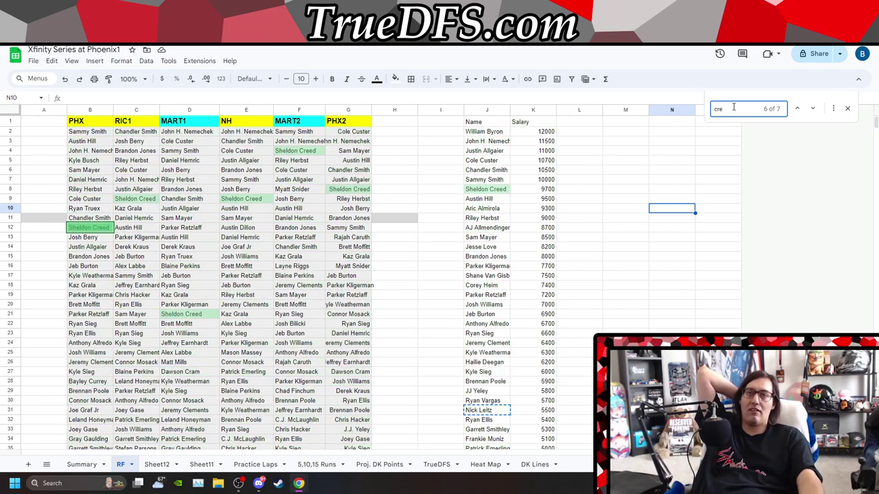
# - Clear the "cre" search and look up "hill" and then "may" in the race results and salary list
pyautogui.press('BackSpace')
pyautogui.press('BackSpace')
pyautogui.press('BackSpace')
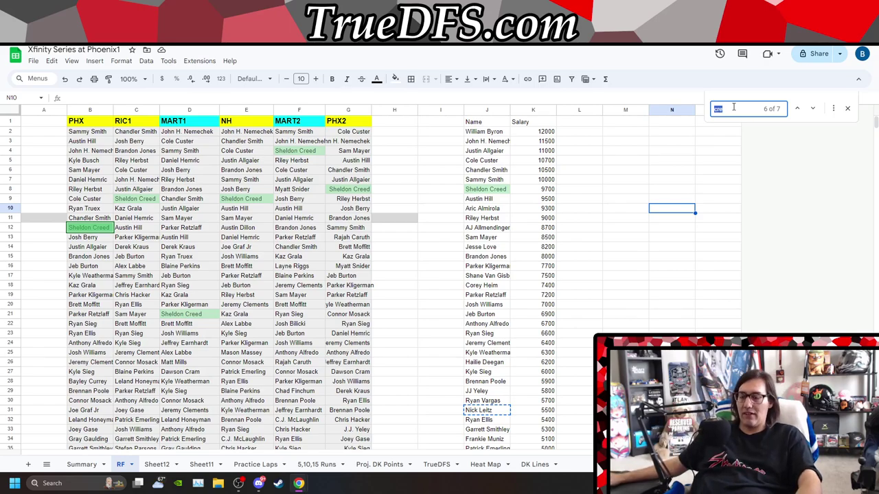
pyautogui.write('hill')
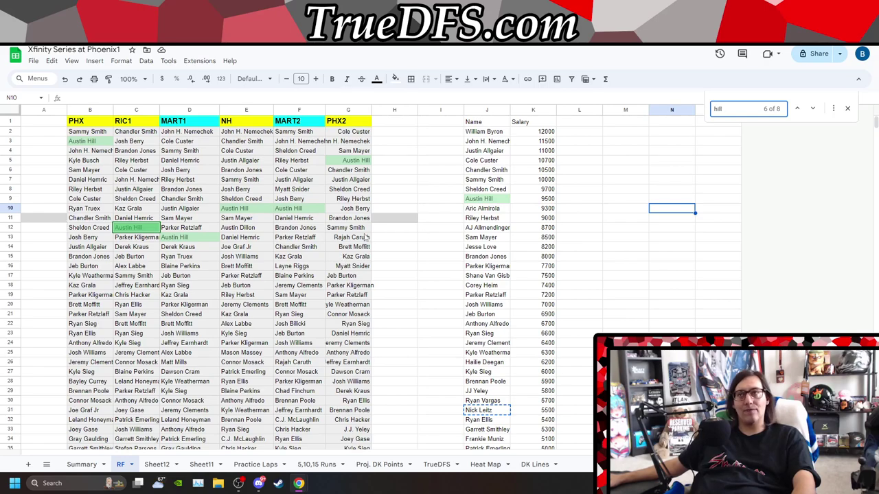
pyautogui.write('may')
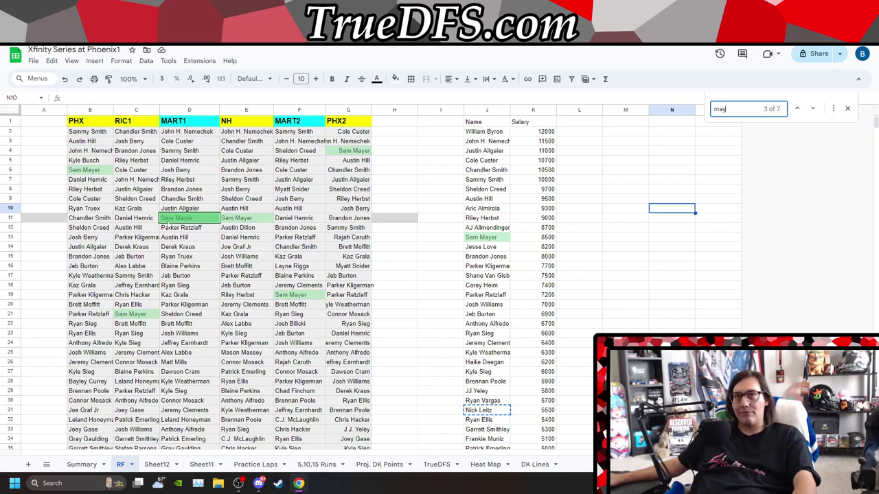
# - Search for "all" and then "chan" to compare these higher-salaried drivers' past finishes
pyautogui.doubleClick(741, 110)
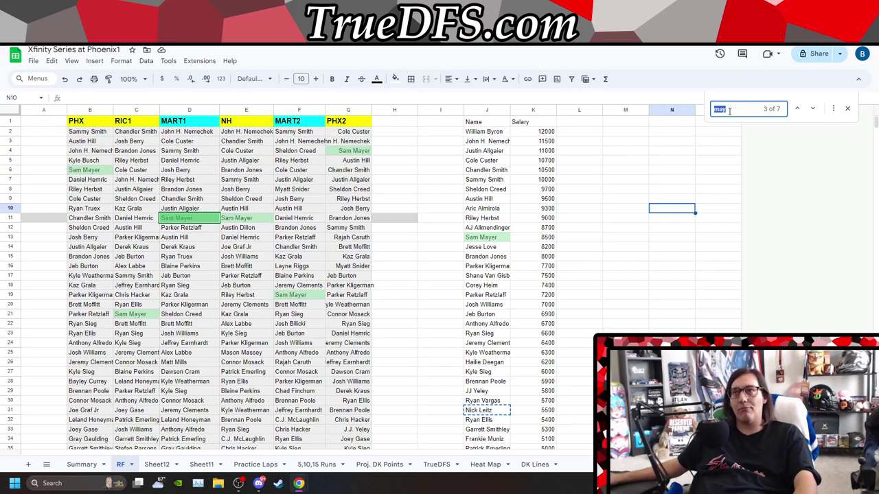
pyautogui.write('all')
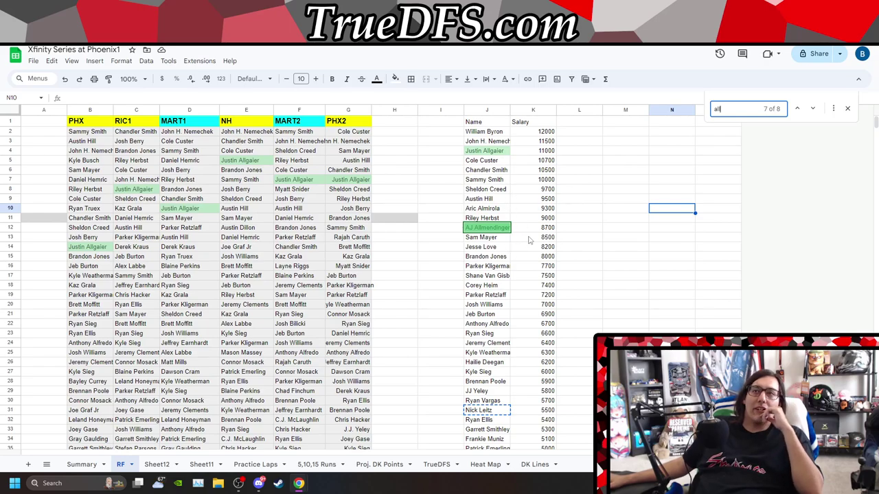
pyautogui.doubleClick(727, 106)
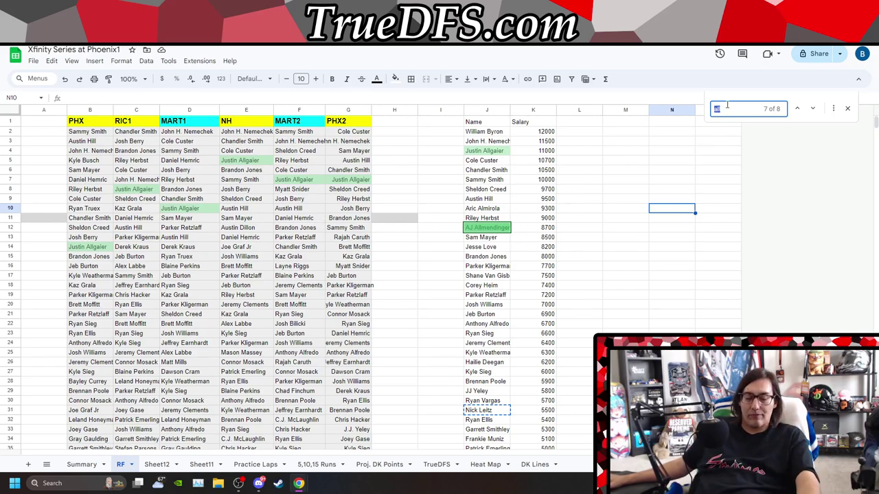
pyautogui.write('chan')
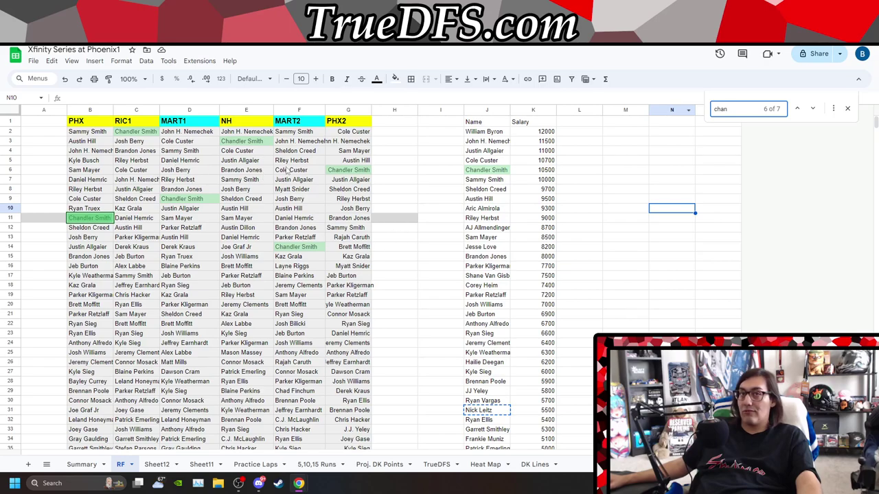
# - Search the sheet for "hem", review the matching finishes, and close the search
pyautogui.doubleClick(733, 108)
pyautogui.write('hem')
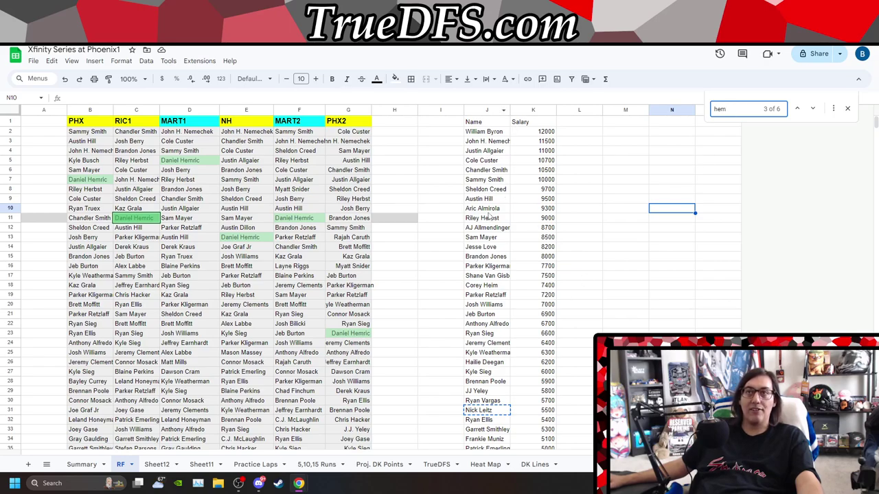
pyautogui.click(848, 111)
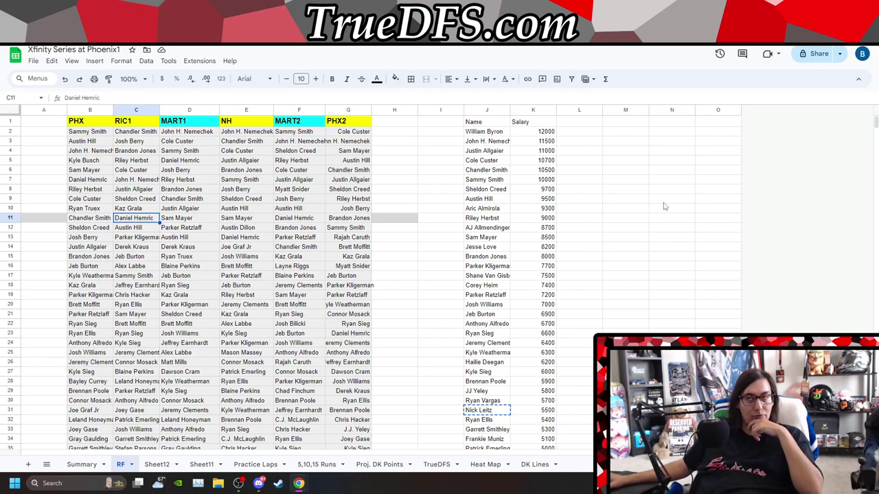
# - Highlight the salaries from 9000 upward, and then those from 5300 down to 4500, to examine both ends of the price range
pyautogui.click(548, 218)
pyautogui.hotkey('ctrl', 'shift', 'Up')
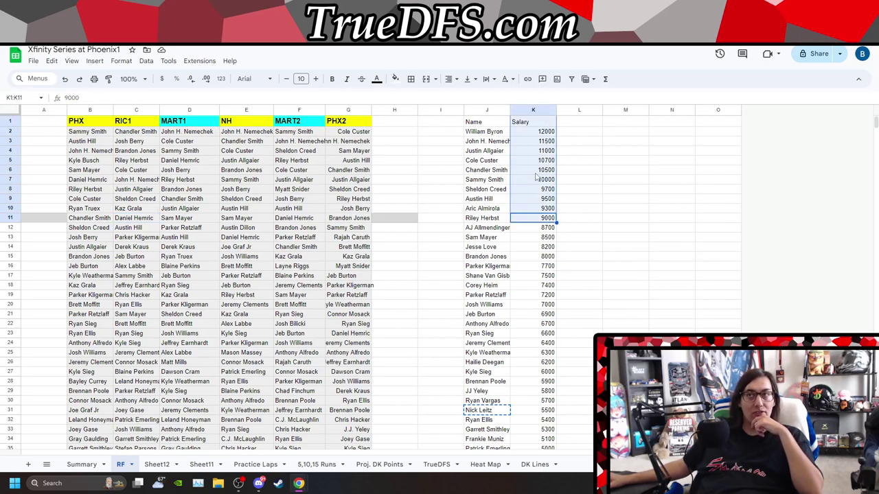
pyautogui.scroll(-5, 560, 230)
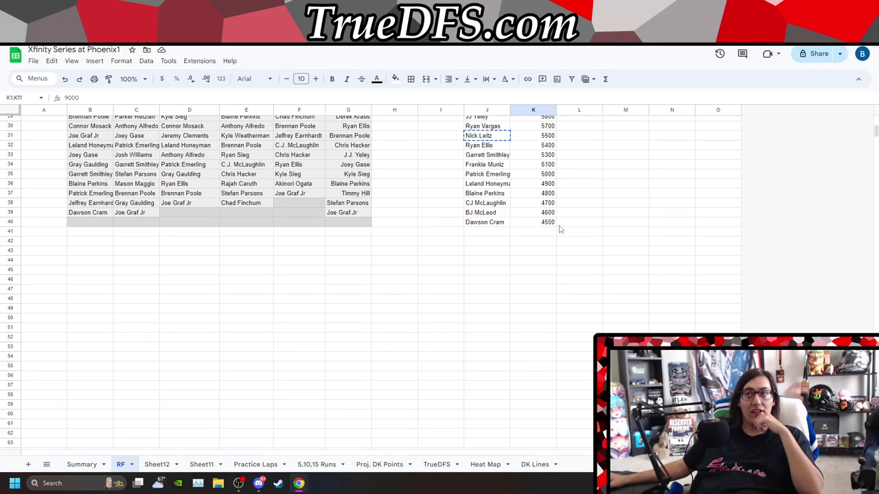
pyautogui.scroll(3, 581, 245)
pyautogui.moveTo(546, 267); pyautogui.dragTo(528, 349)
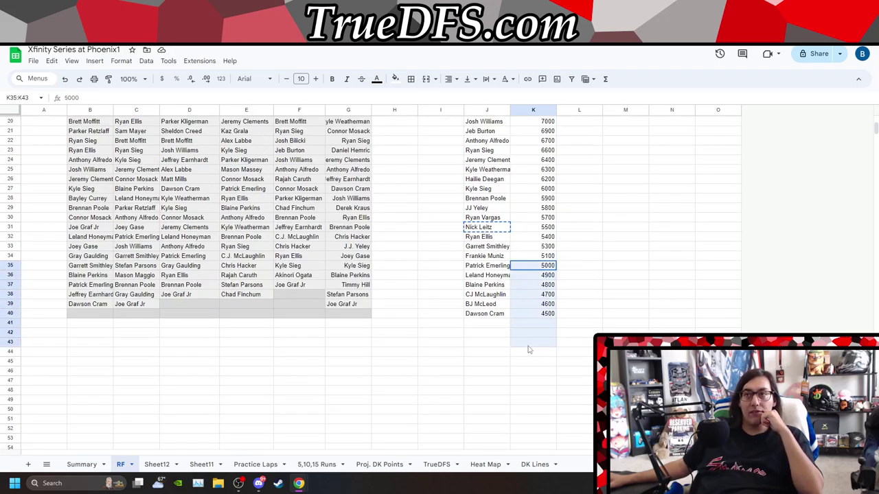
pyautogui.click(545, 248)
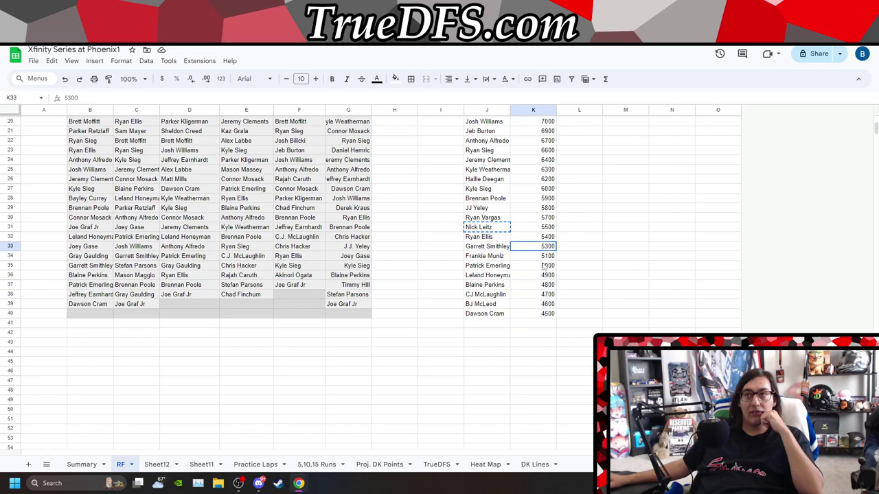
pyautogui.hotkey('ctrl', 'shift', 'Down')
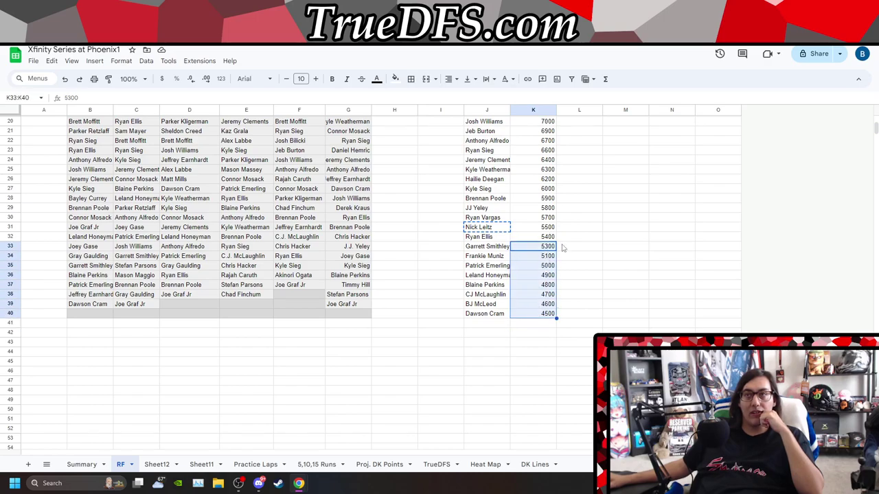
pyautogui.scroll(6, 565, 347)
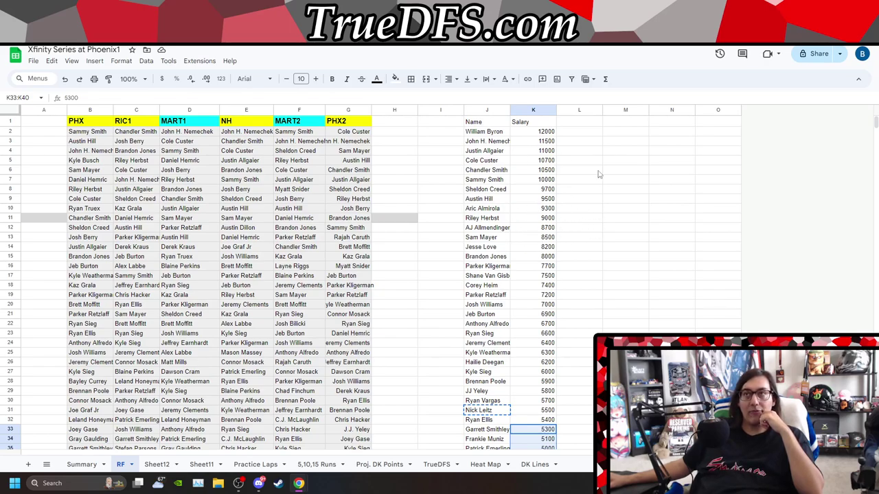
# - Highlight the names and salaries from 6900 down to 5700 (J21:K30) for review, and clear the selection
pyautogui.scroll(-3, 558, 266)
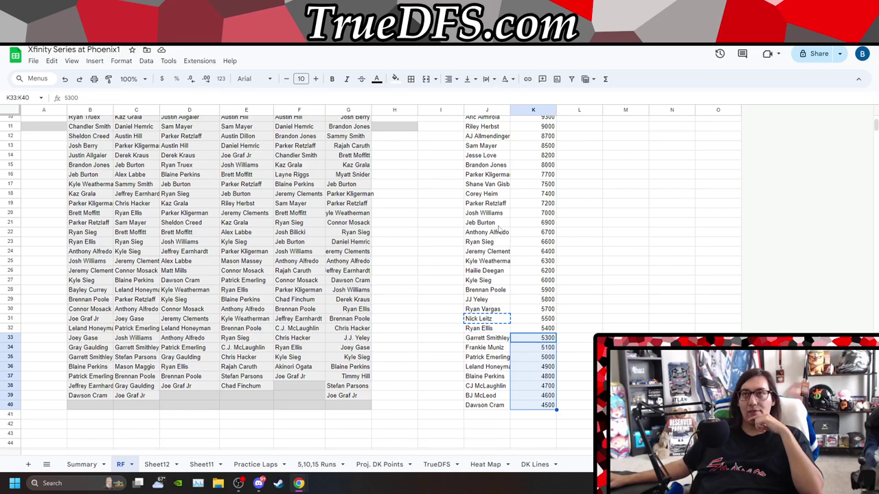
pyautogui.moveTo(495, 226); pyautogui.dragTo(536, 309)
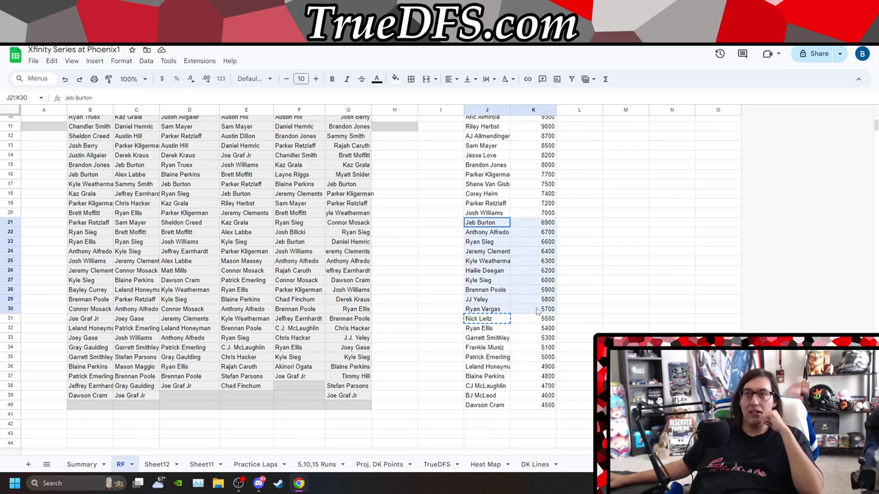
pyautogui.doubleClick(539, 309)
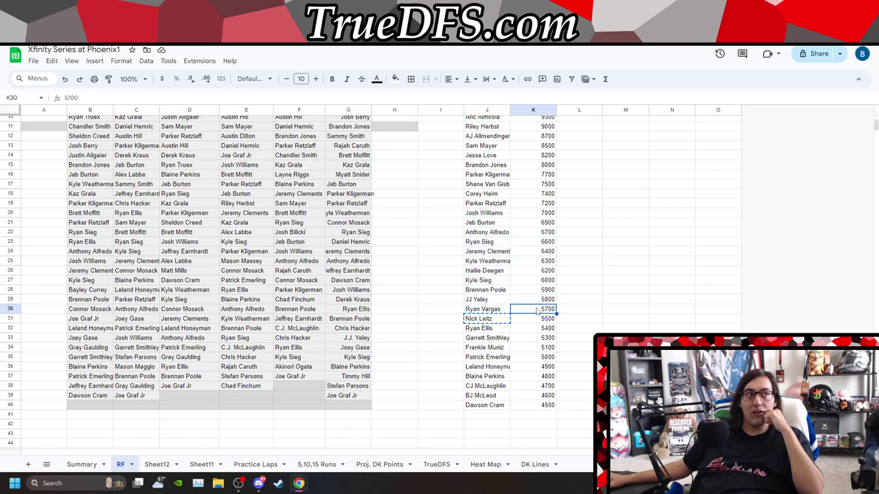
pyautogui.click(569, 274)
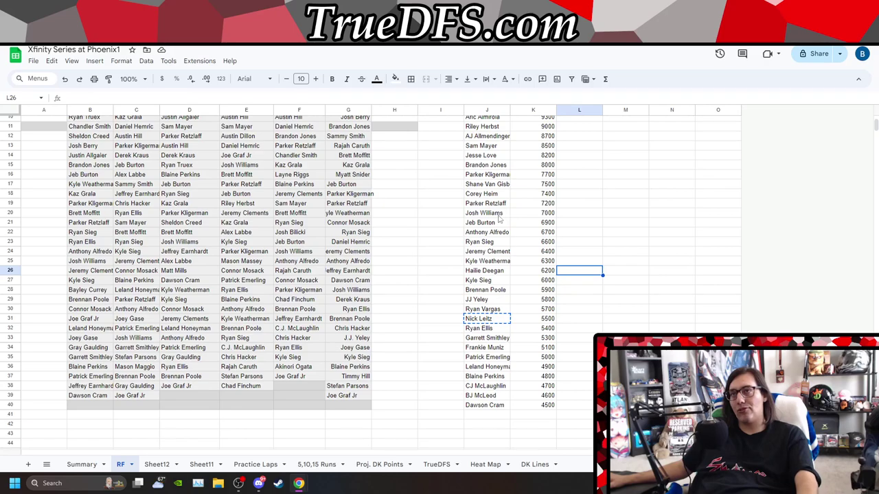
# - Highlight the names and salaries from 7000 down to 5700 (J20:K30), review that range again from 6900, and switch to another window
pyautogui.moveTo(499, 217); pyautogui.dragTo(538, 317)
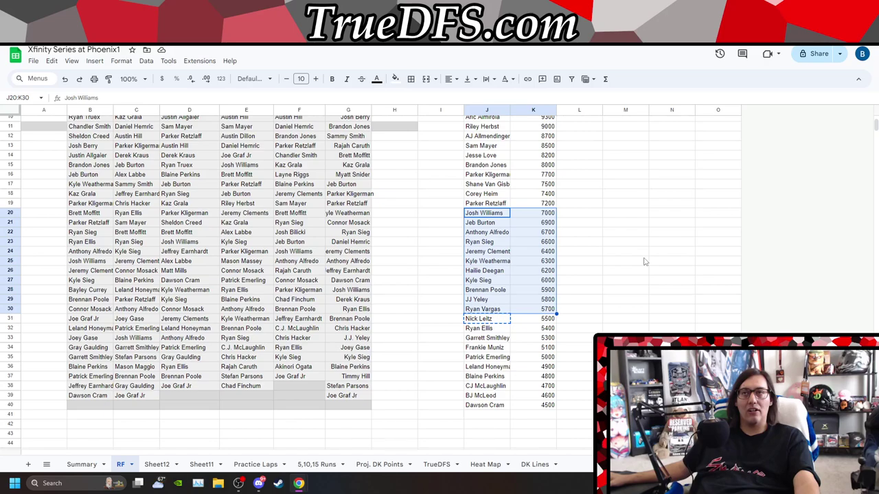
pyautogui.press('Right')
pyautogui.press('Right')
pyautogui.moveTo(500, 225); pyautogui.dragTo(541, 313)
pyautogui.click(543, 309)
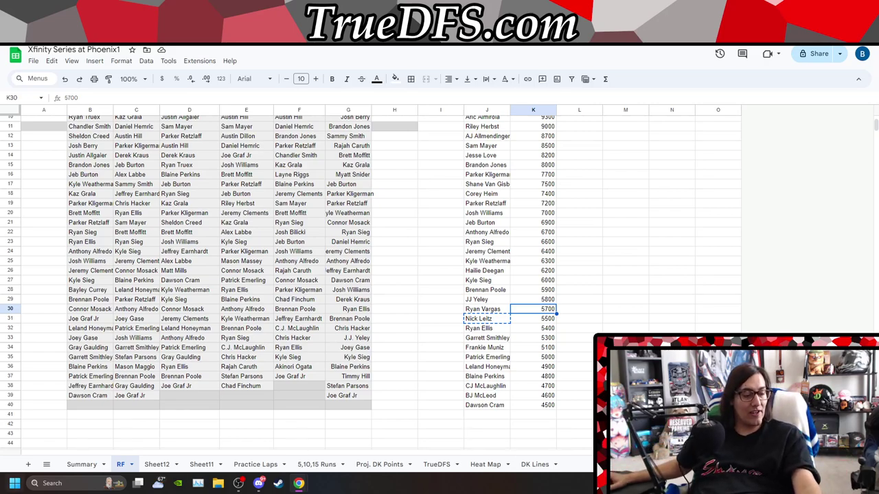
pyautogui.hotkey('alt', 'Tab')
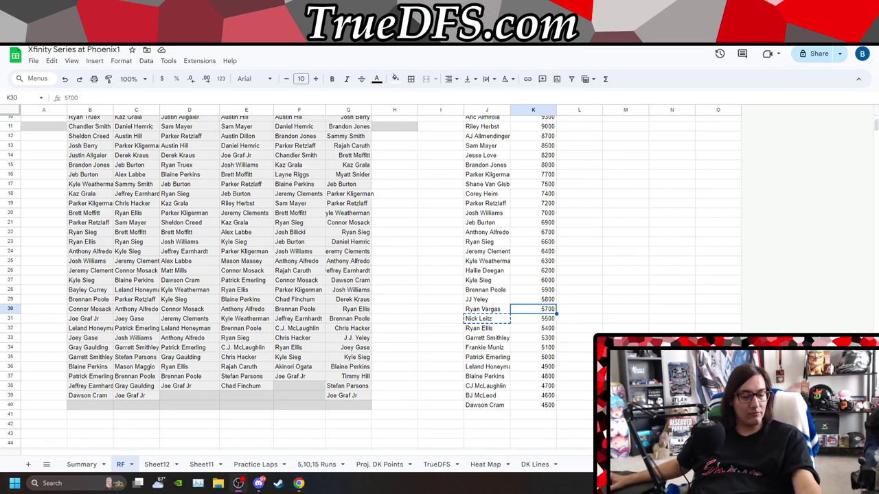